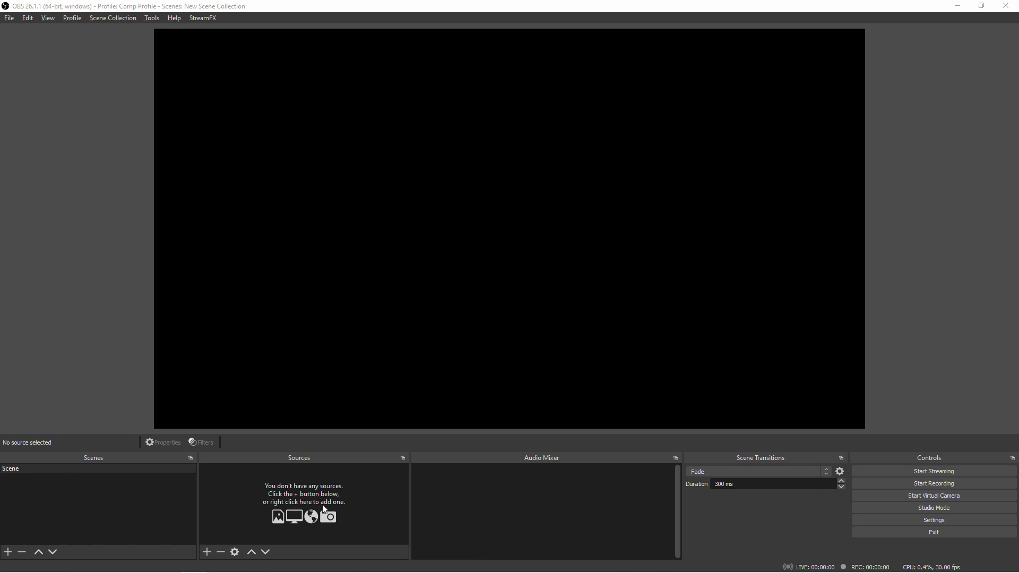
Step: Add a new Video Capture Device source to the scene under its default name
click(10, 472)
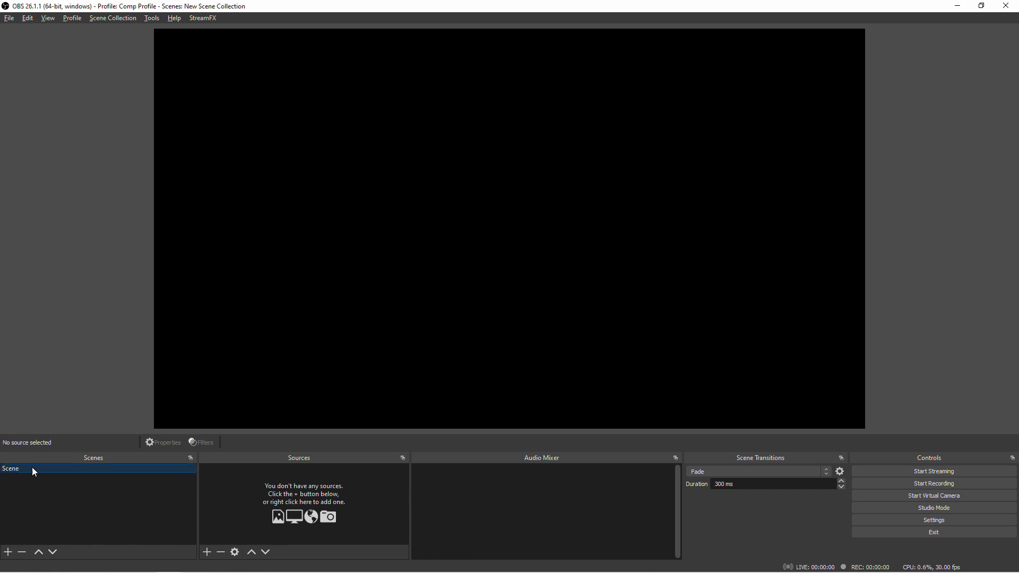
click(207, 553)
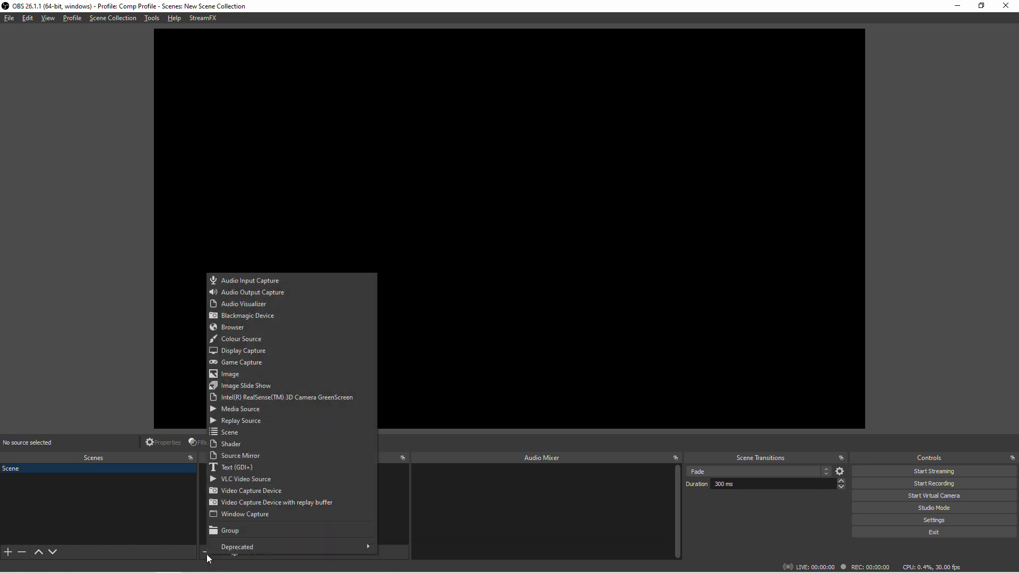
click(298, 493)
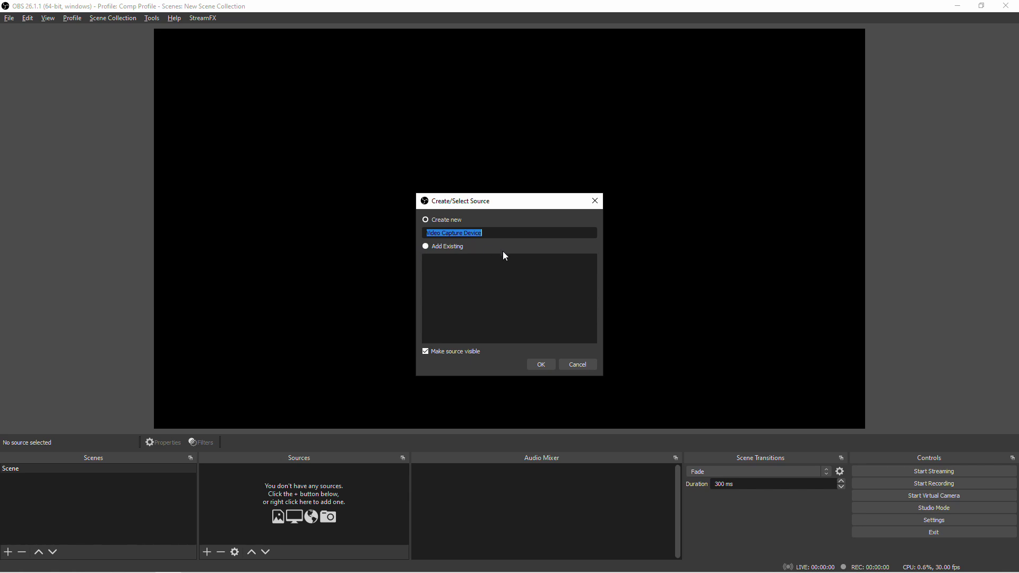
click(540, 366)
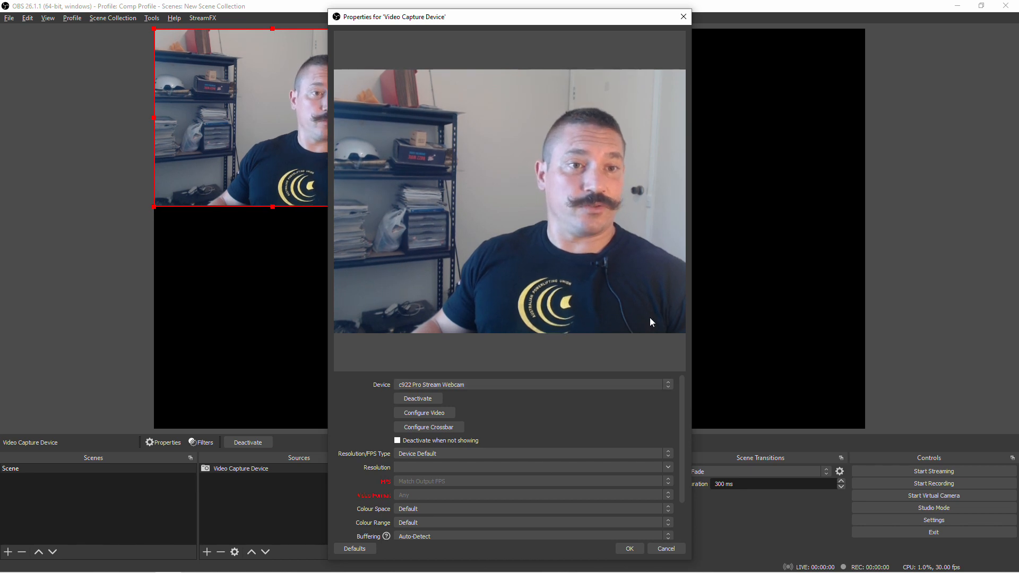
Step: Set the webcam source's resolution type to Custom and its resolution to 1920x1080
drag(419, 21, 560, 40)
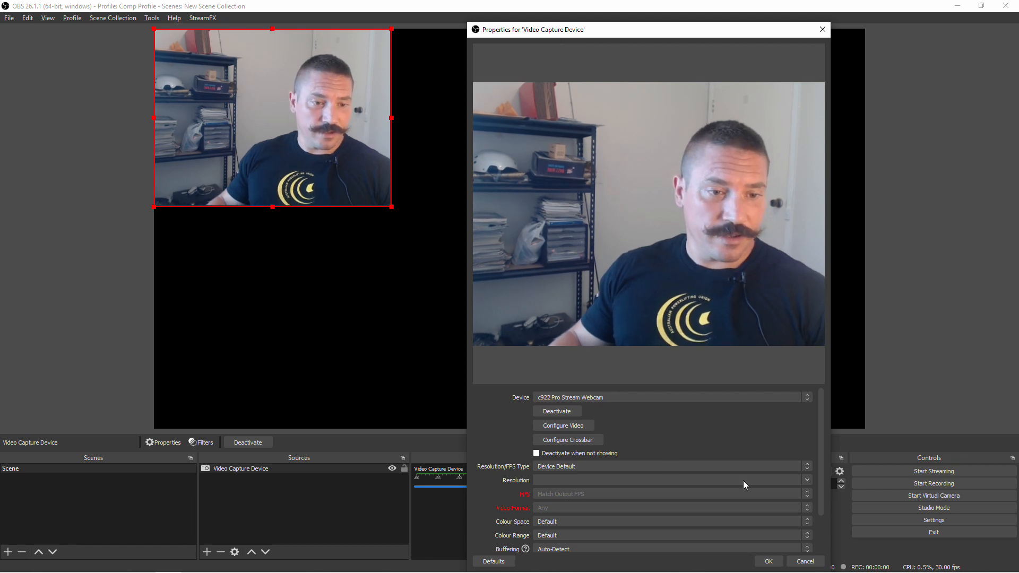
click(738, 467)
click(690, 480)
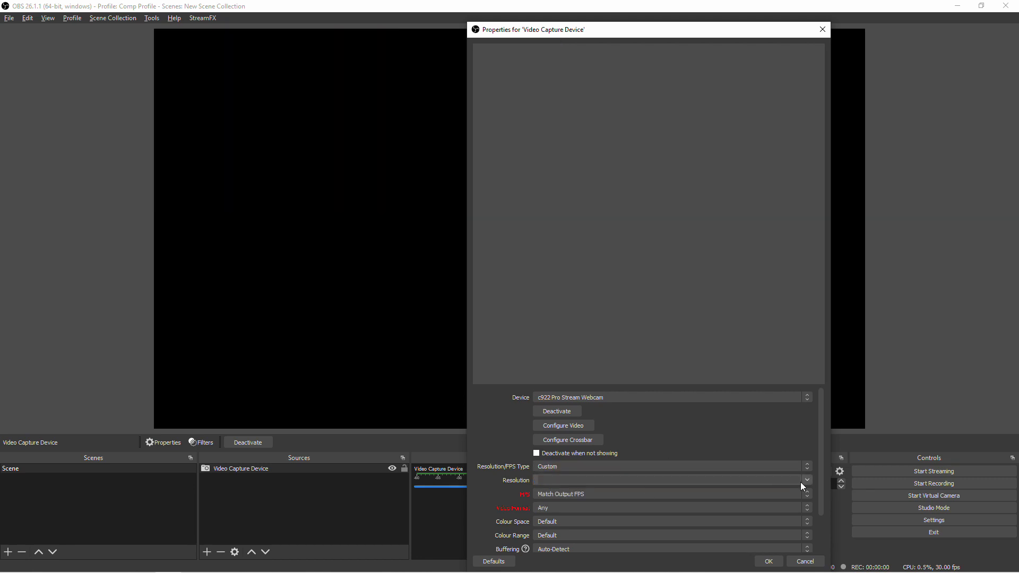
click(808, 480)
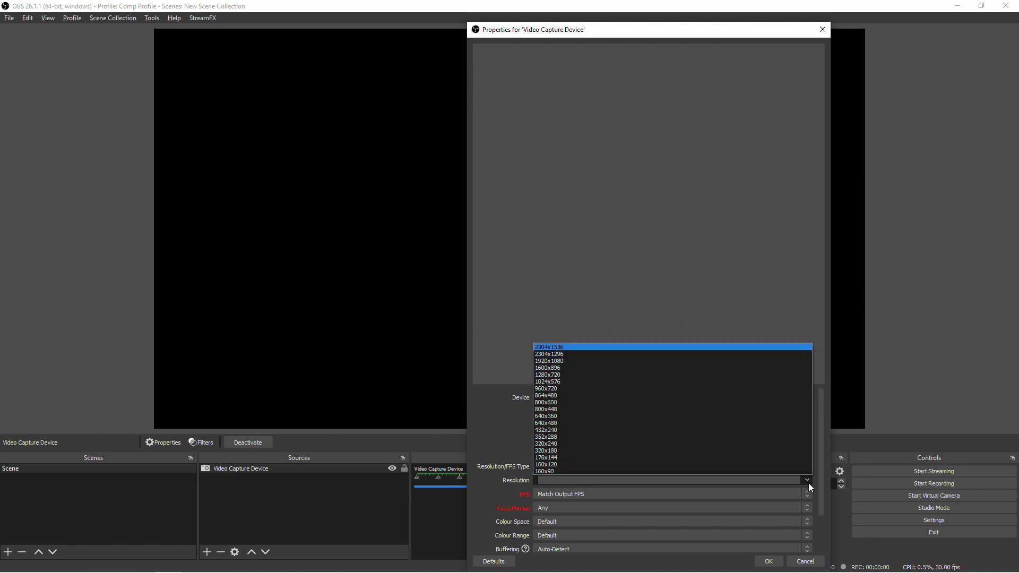
click(589, 362)
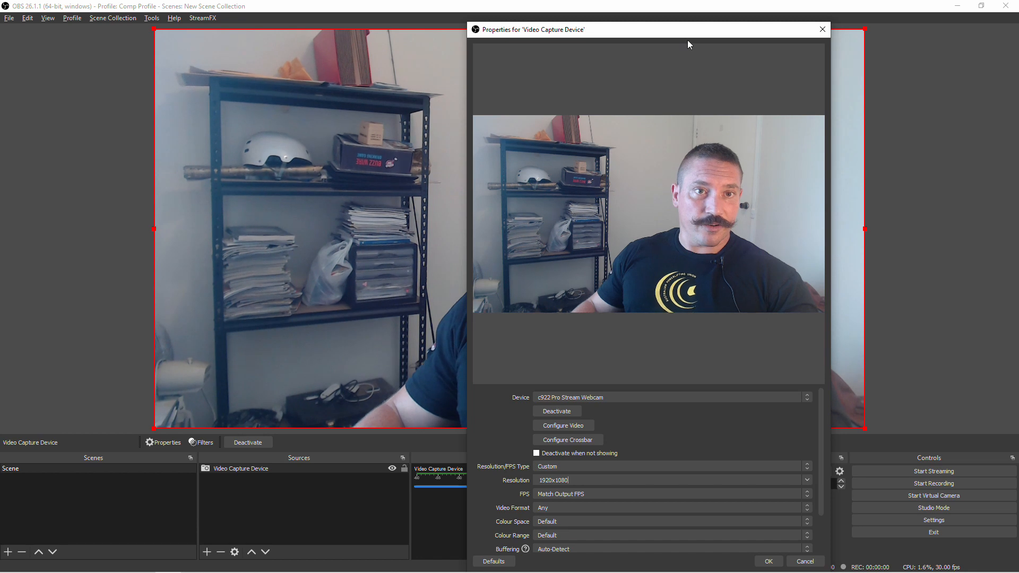
drag(694, 33, 691, 12)
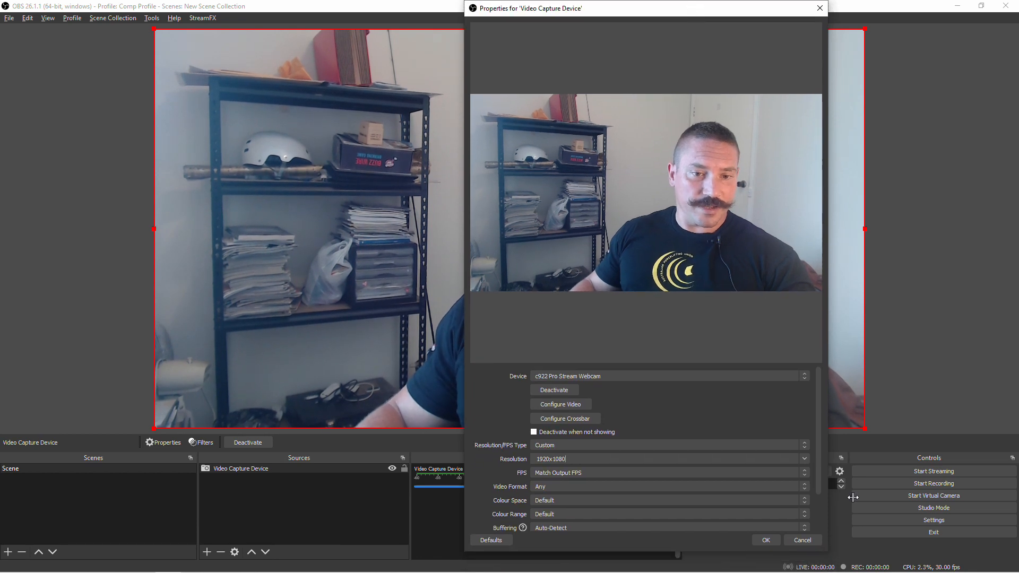
Step: Enable a custom audio device for the webcam source, choose Microphone (C922 Pro Stream Webcam), and accept the source properties
drag(820, 407, 821, 460)
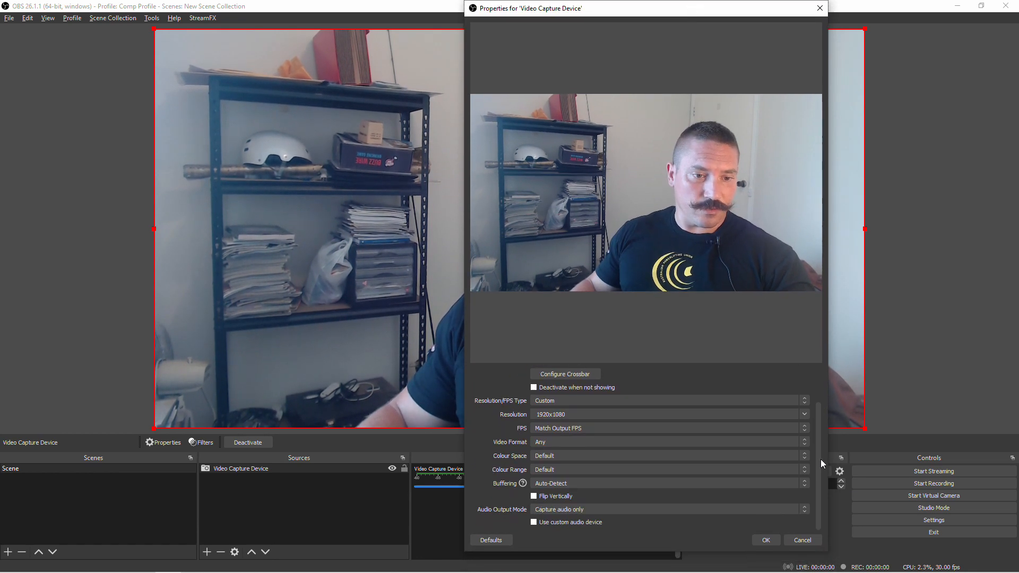
click(568, 523)
drag(819, 493, 818, 516)
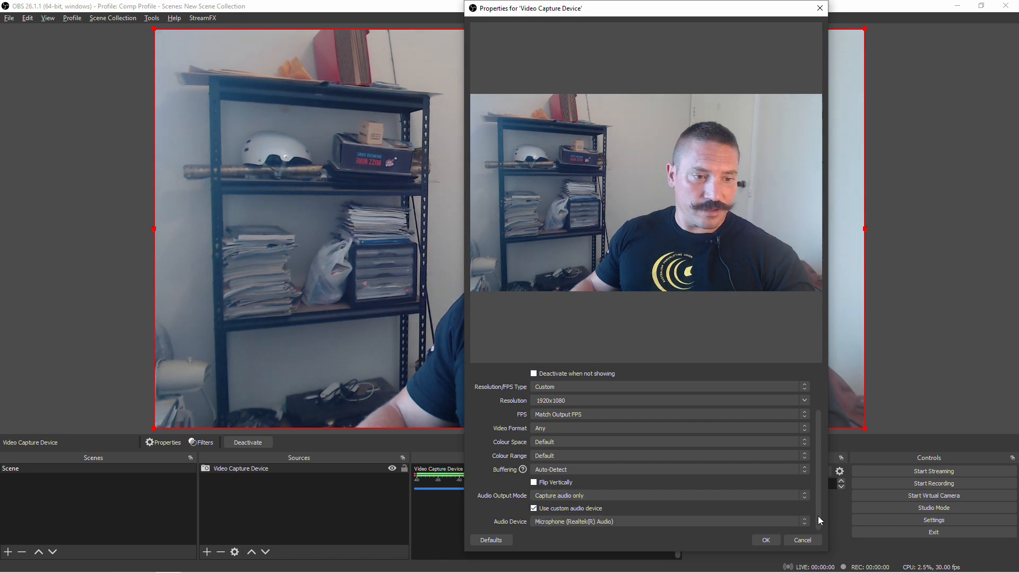
click(638, 525)
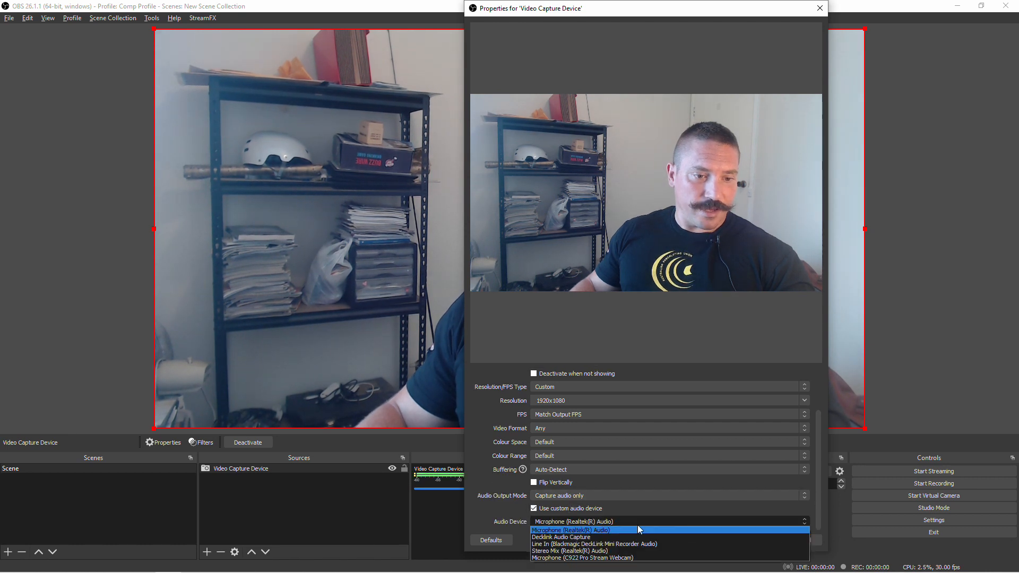
click(556, 549)
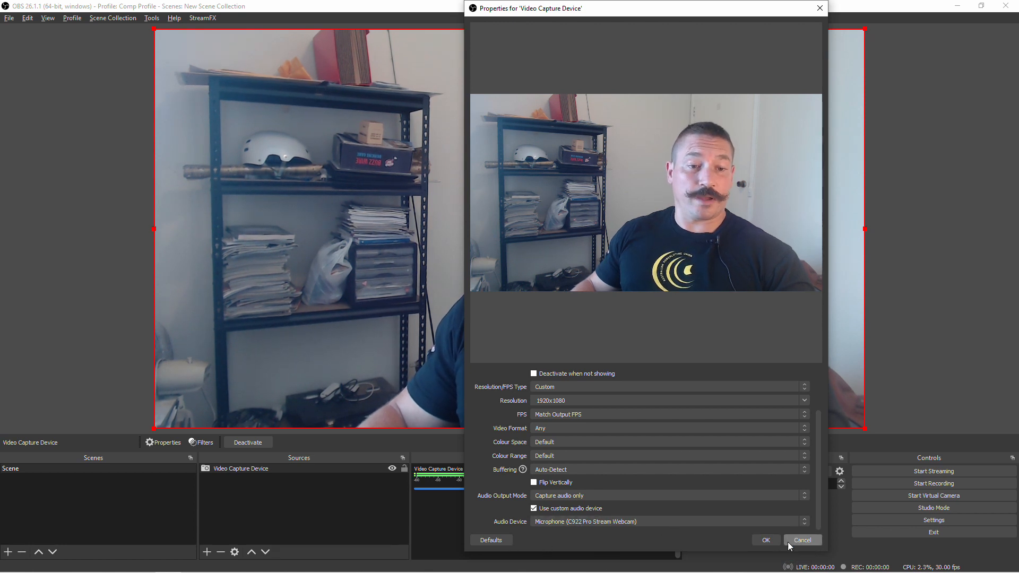
click(766, 541)
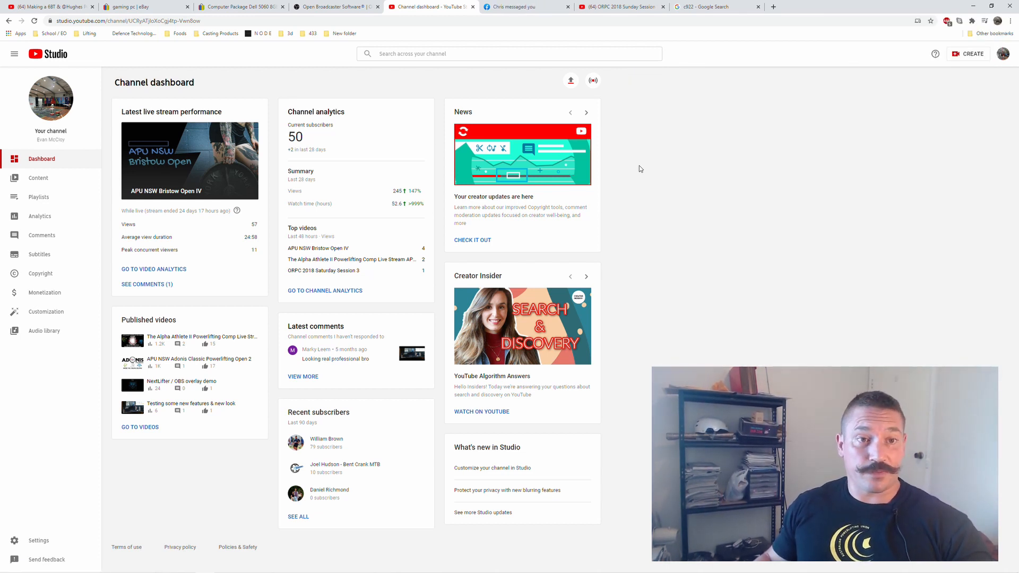
Step: In YouTube Studio, start scheduling a live stream with new settings and title it "powerliting comp"
click(593, 80)
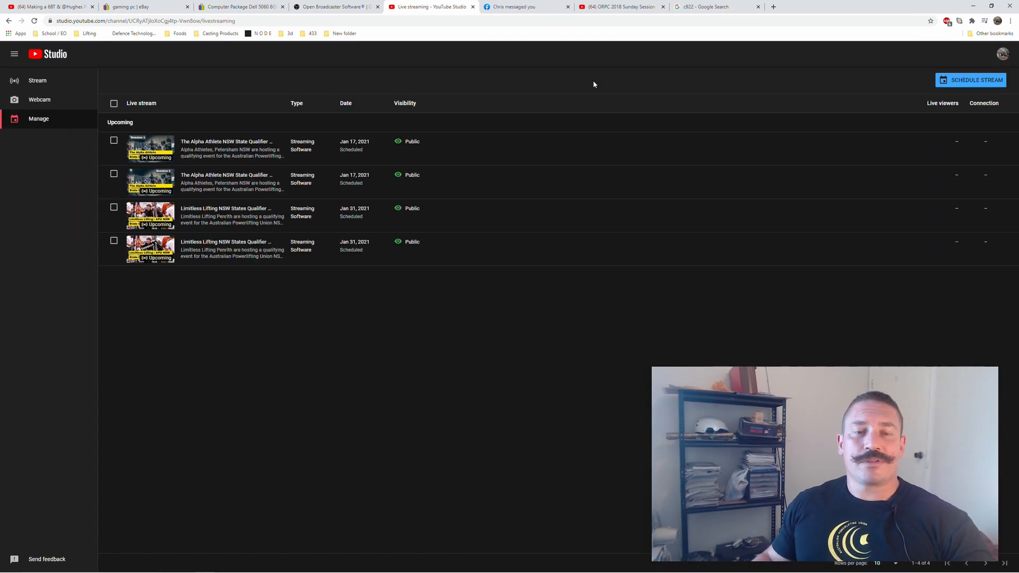
click(971, 82)
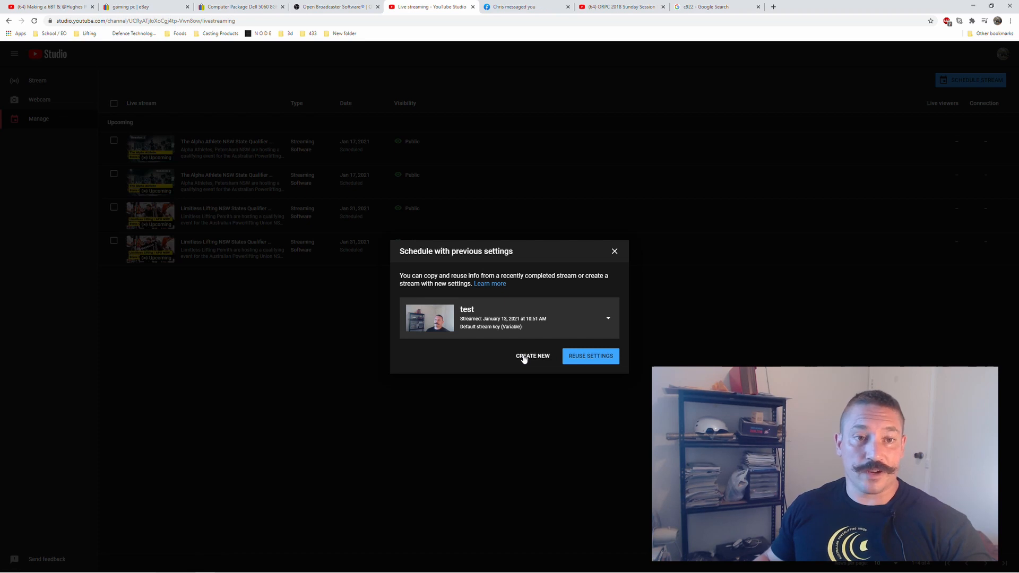
click(524, 357)
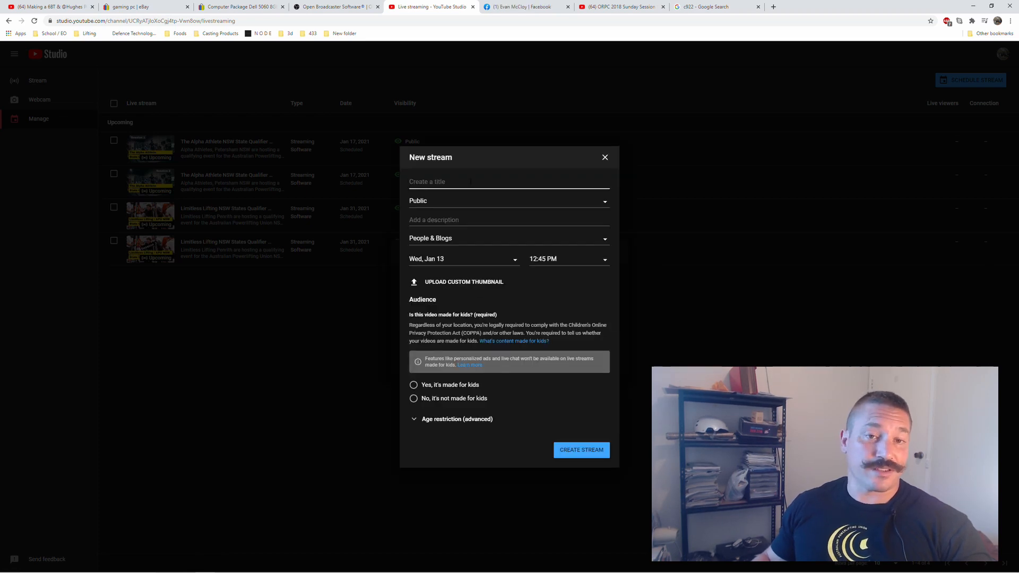
text(powerliting )
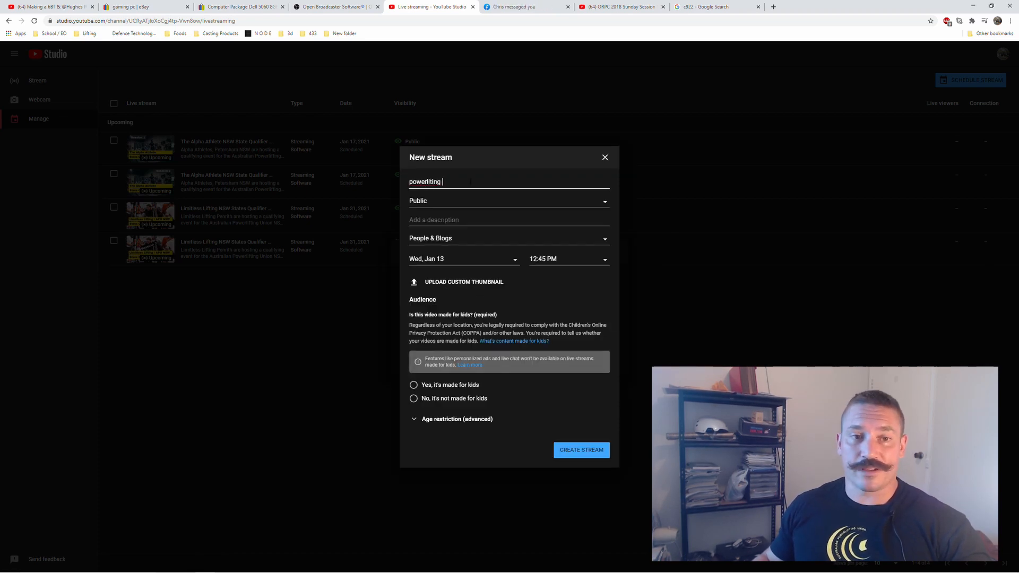
text(comp)
Step: Schedule the stream for 12:50 PM, mark it as not made for kids, and create it
click(459, 260)
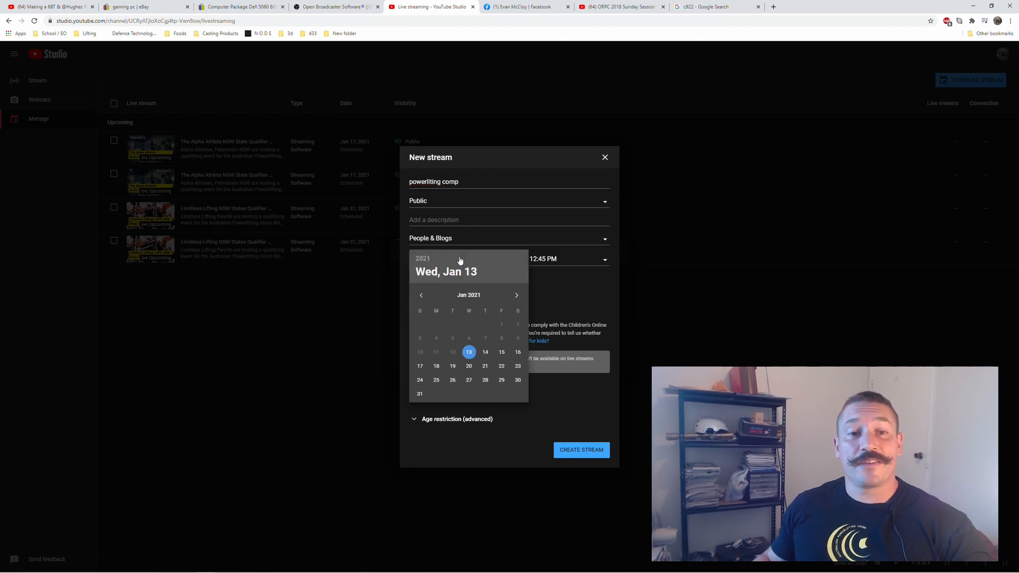
click(593, 255)
click(571, 261)
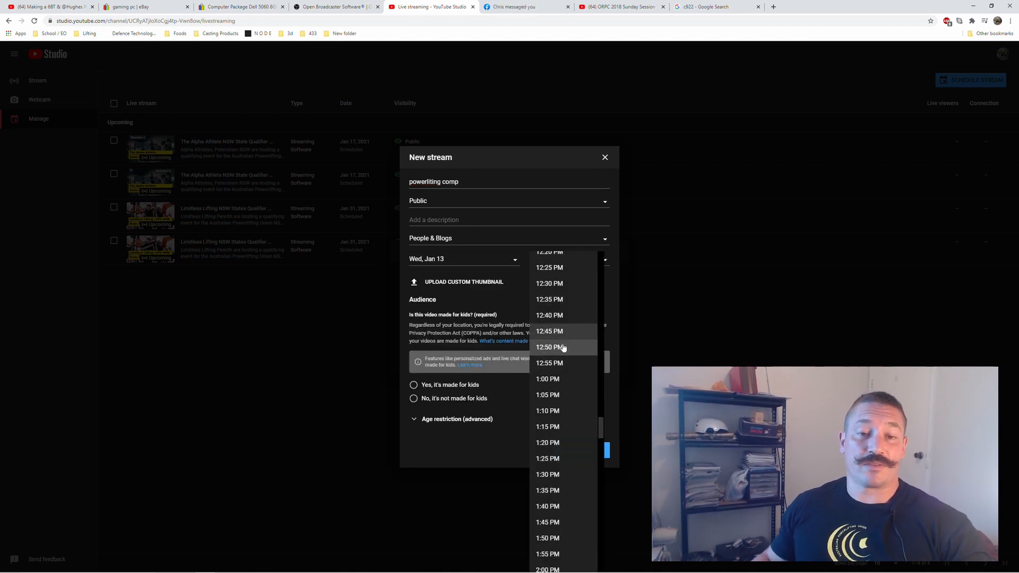
click(563, 345)
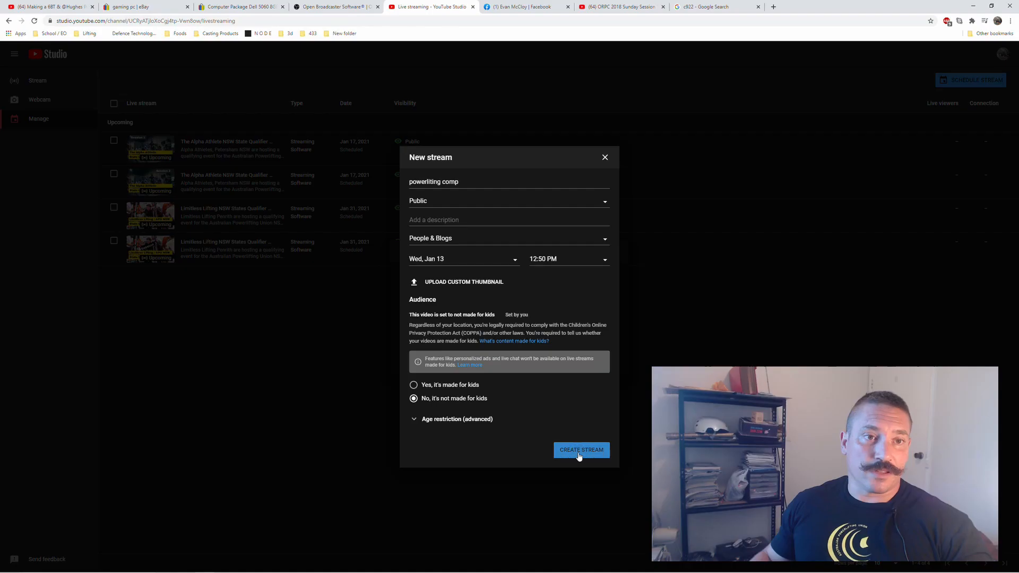
click(577, 452)
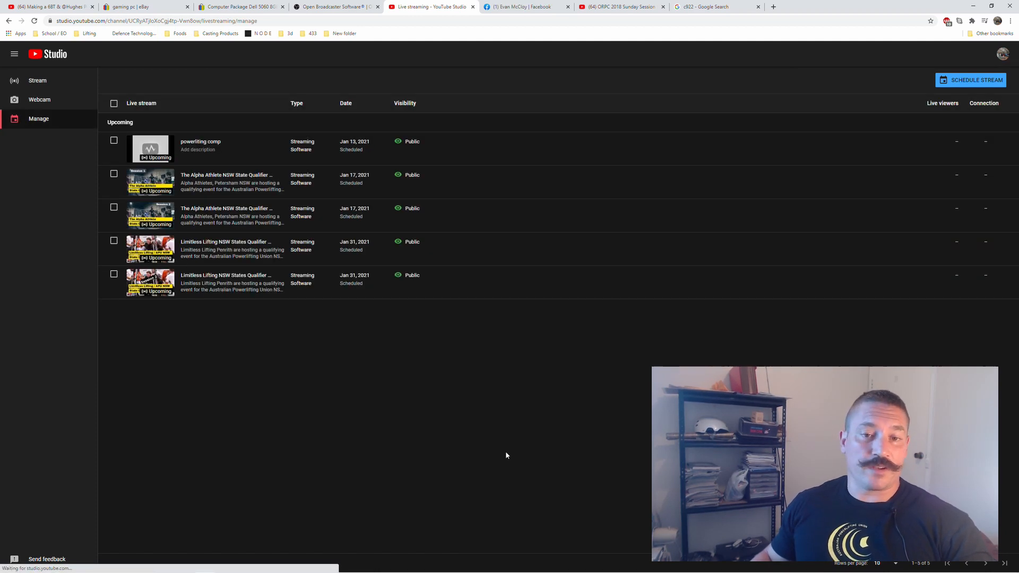
Step: Copy the stream key of the powerliting comp stream, switch to OBS and enter it as the stream key in the stream settings
click(202, 142)
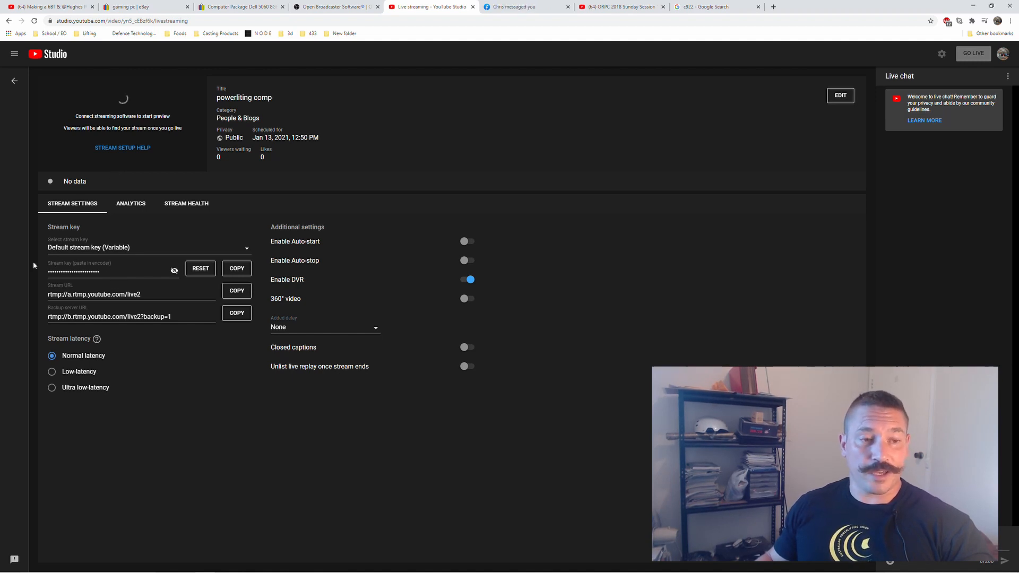
click(234, 271)
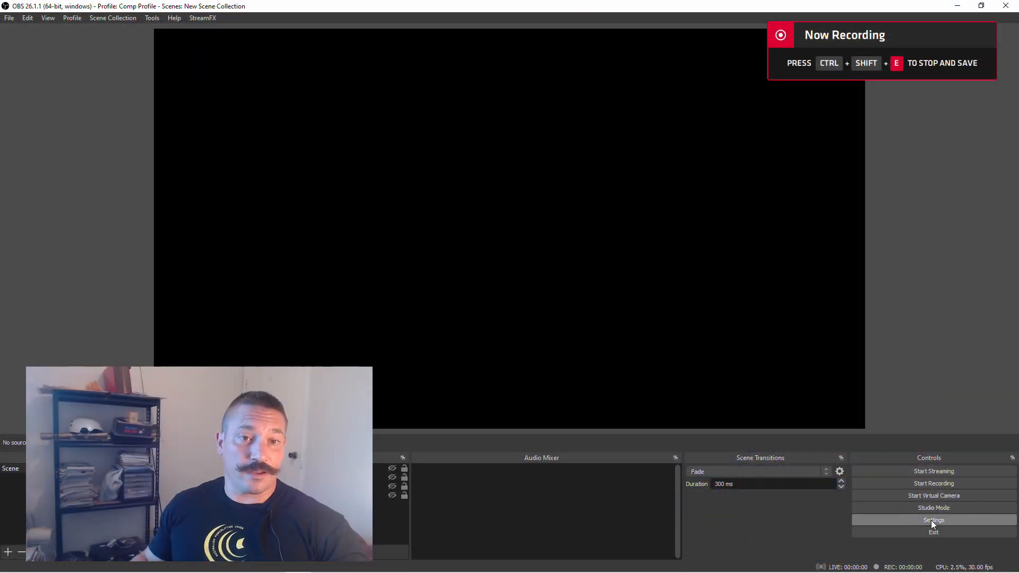
click(931, 520)
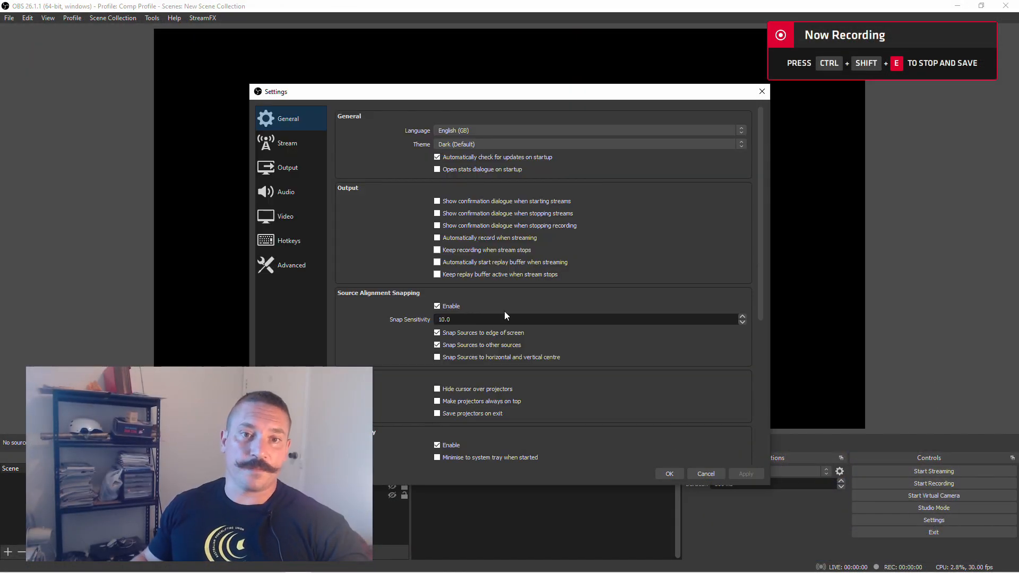
click(304, 142)
double_click(478, 151)
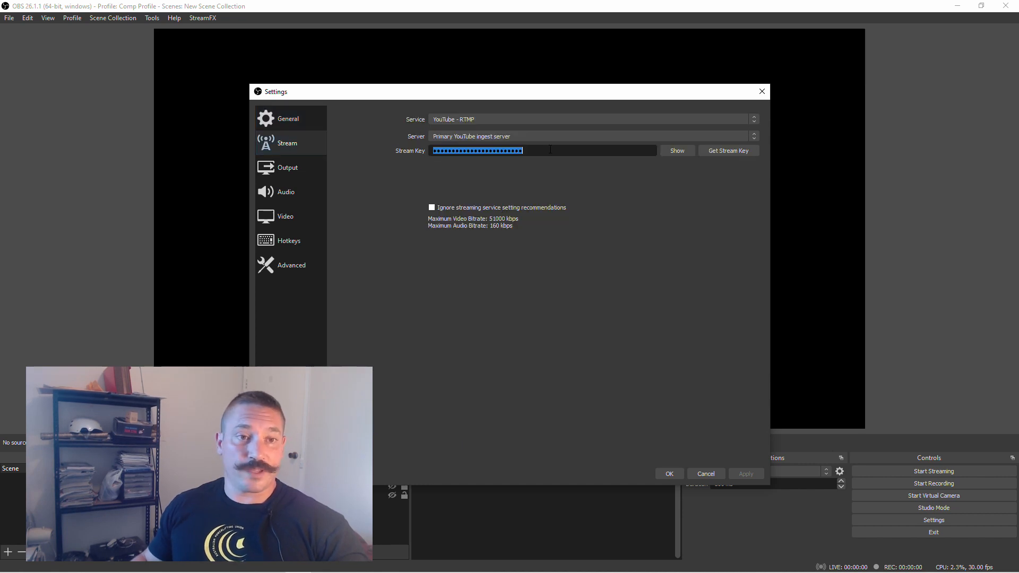
click(674, 475)
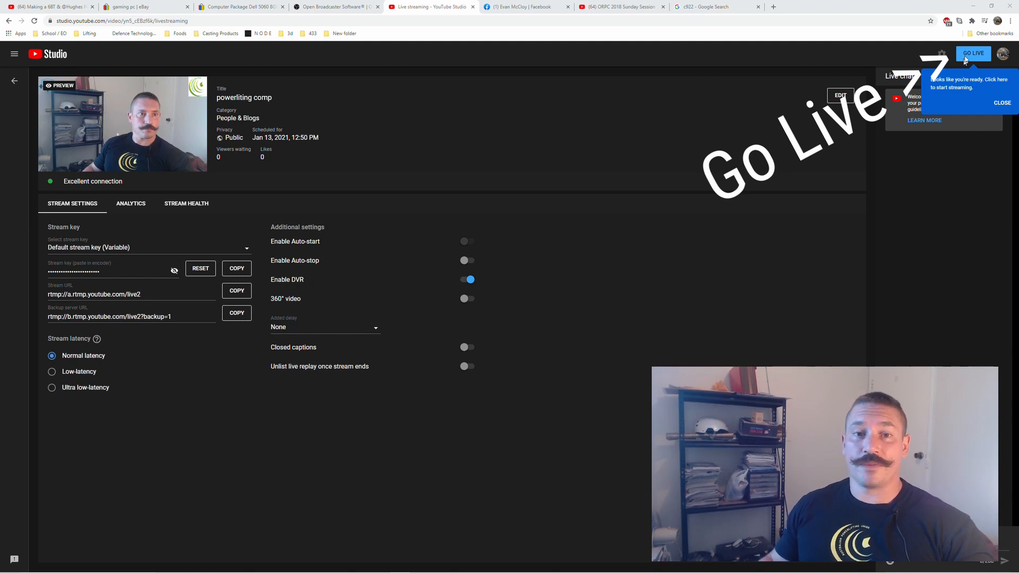
Step: Switch to YouTube Studio and dismiss the go-live hint on the stream's page
click(1007, 100)
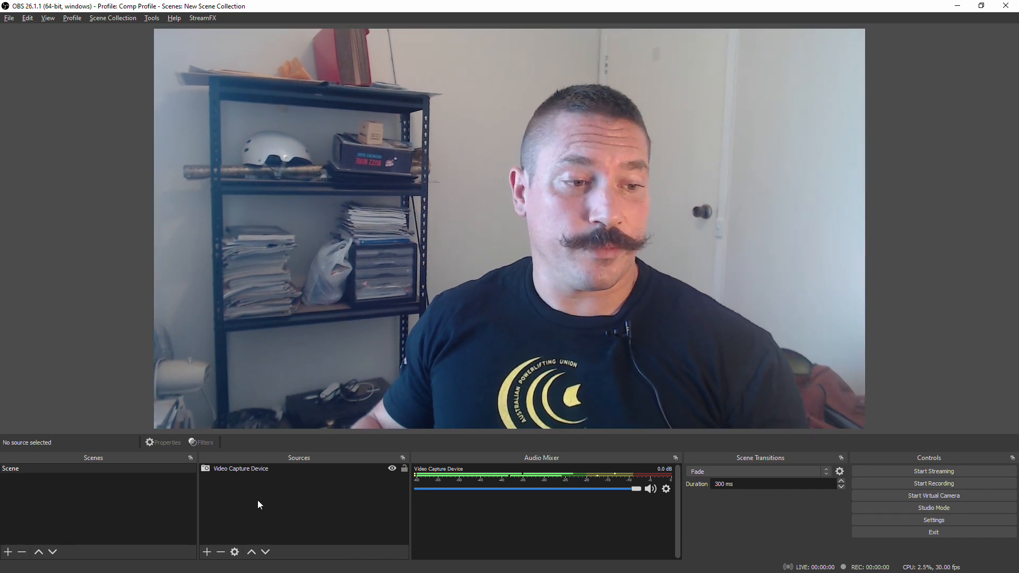
Step: In OBS, add a new Image source named APU to the scene
click(207, 552)
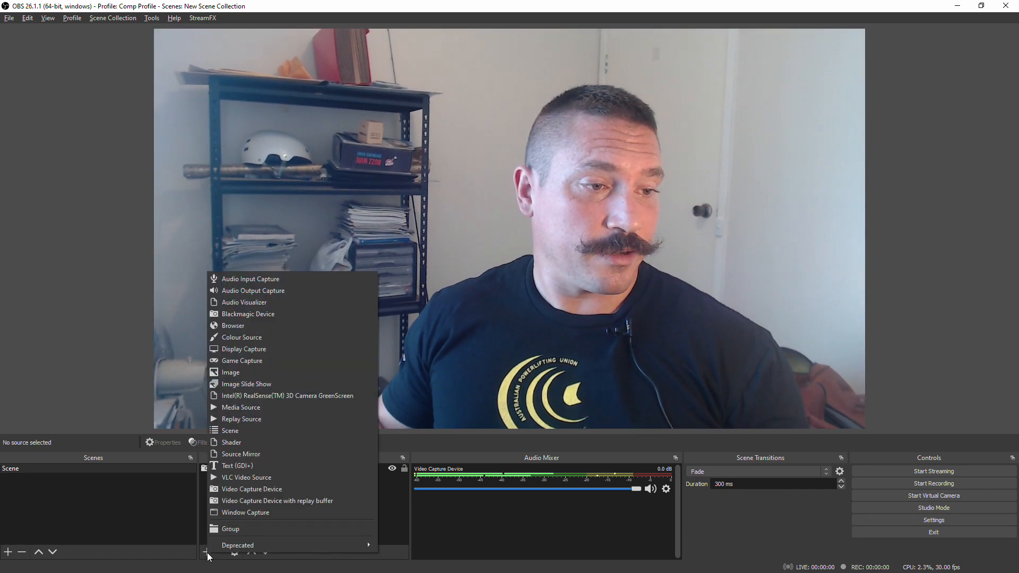
click(262, 375)
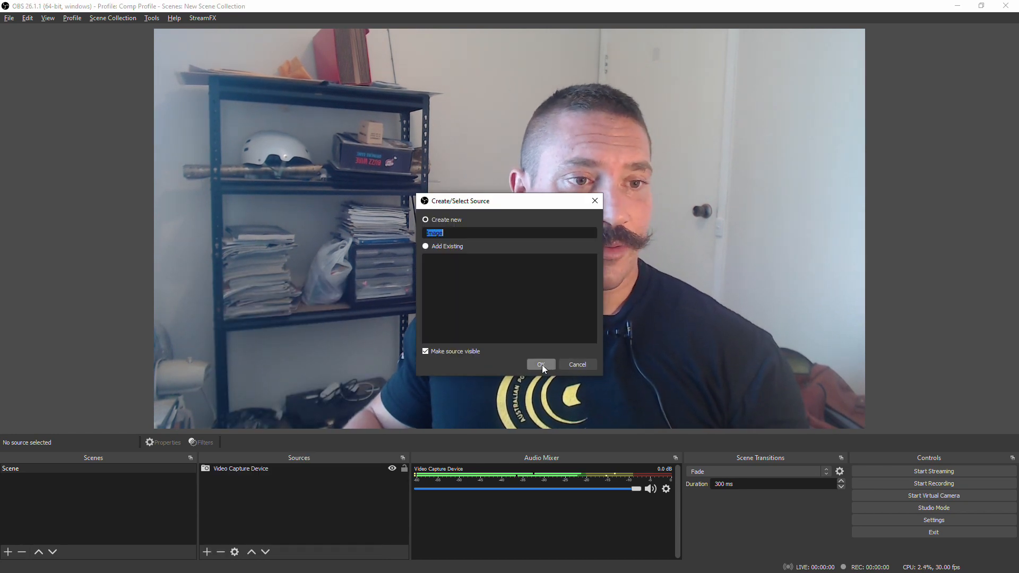
text(APU)
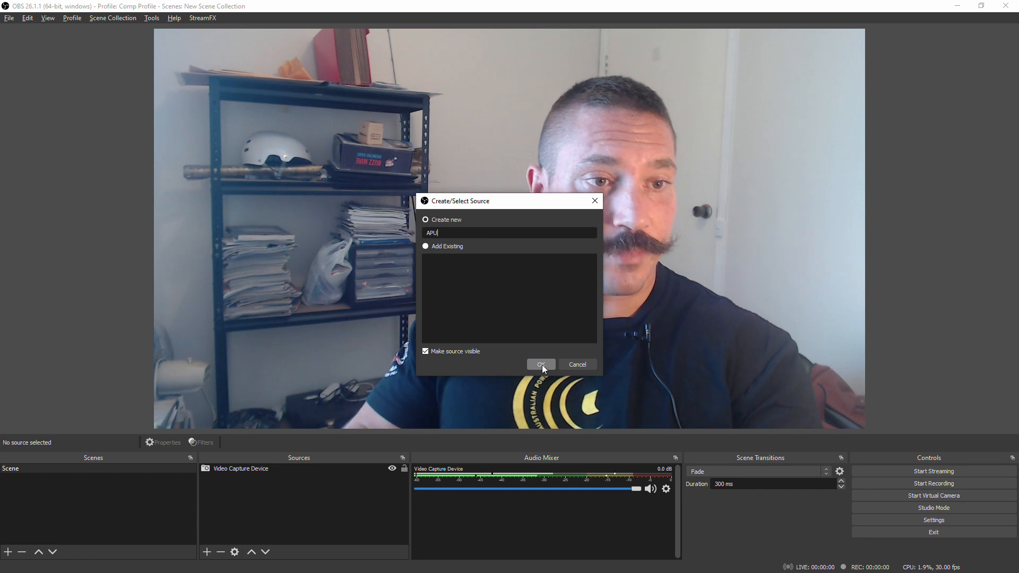
click(540, 365)
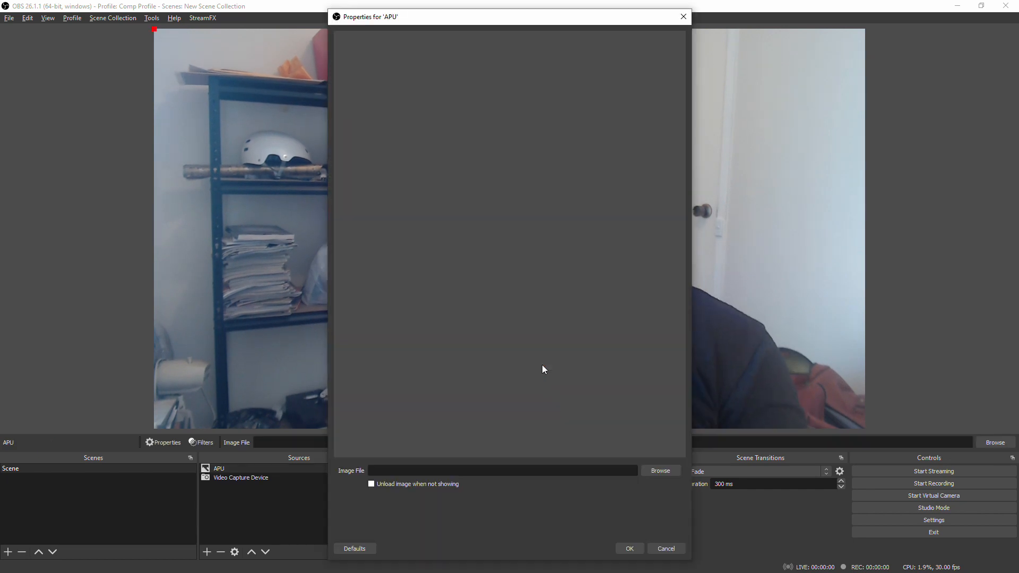
Step: Load APU.png from the Stream folder on the Desktop as the APU source's image and accept the properties
click(674, 473)
click(378, 142)
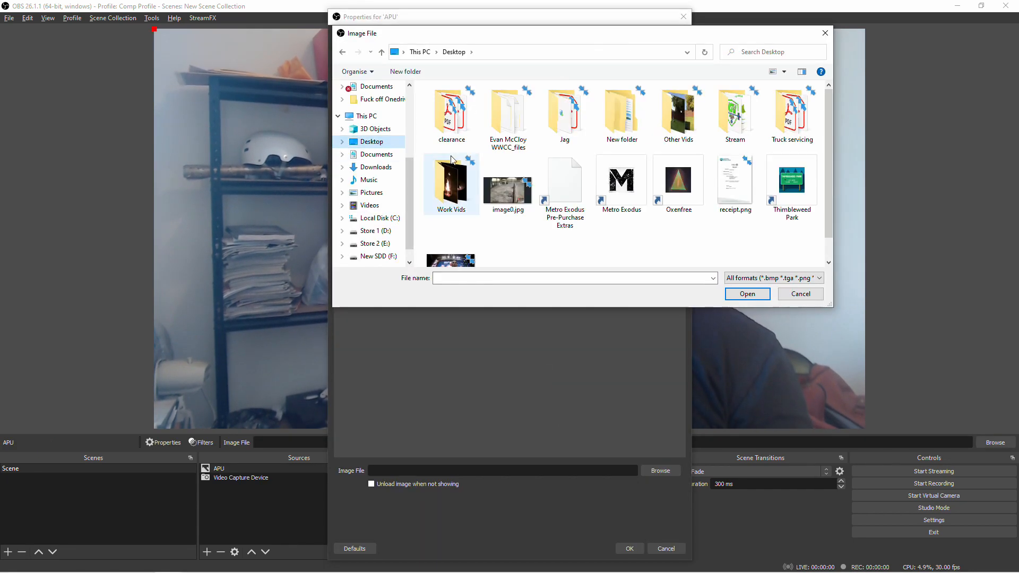
double_click(721, 131)
double_click(446, 116)
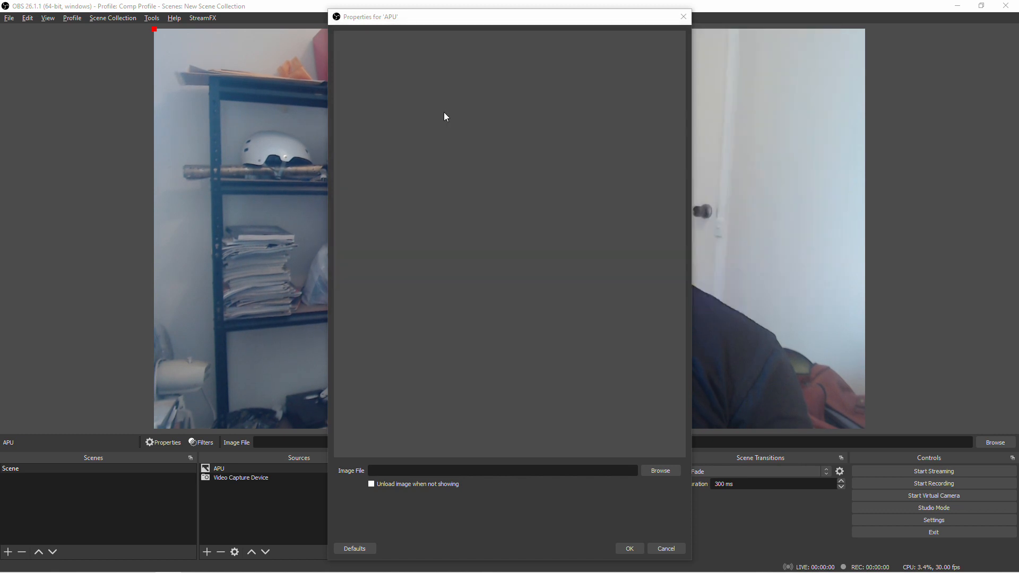
click(629, 548)
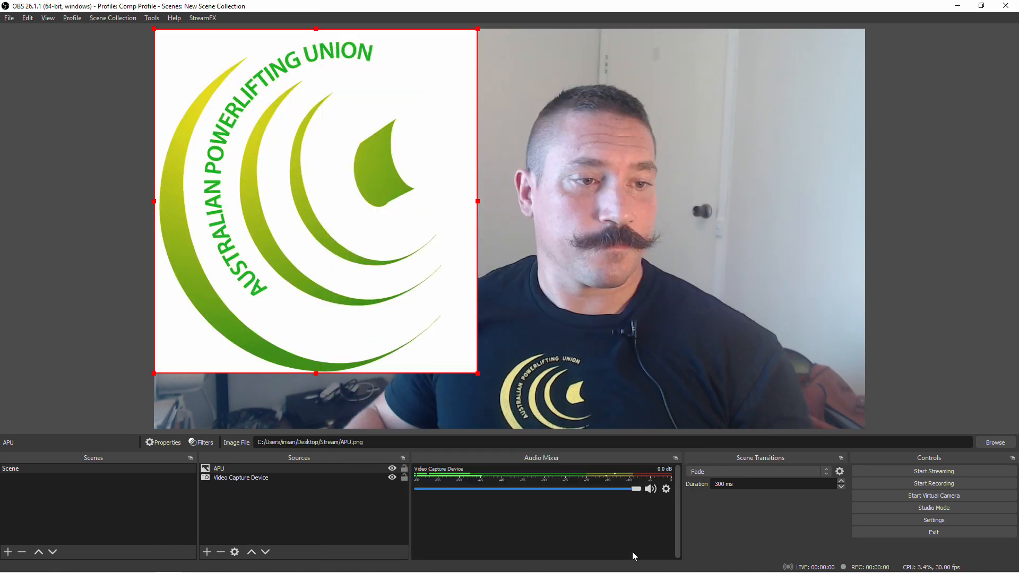
Step: Shrink the APU logo to a small badge in the upper-left corner of the video canvas
drag(476, 370, 233, 105)
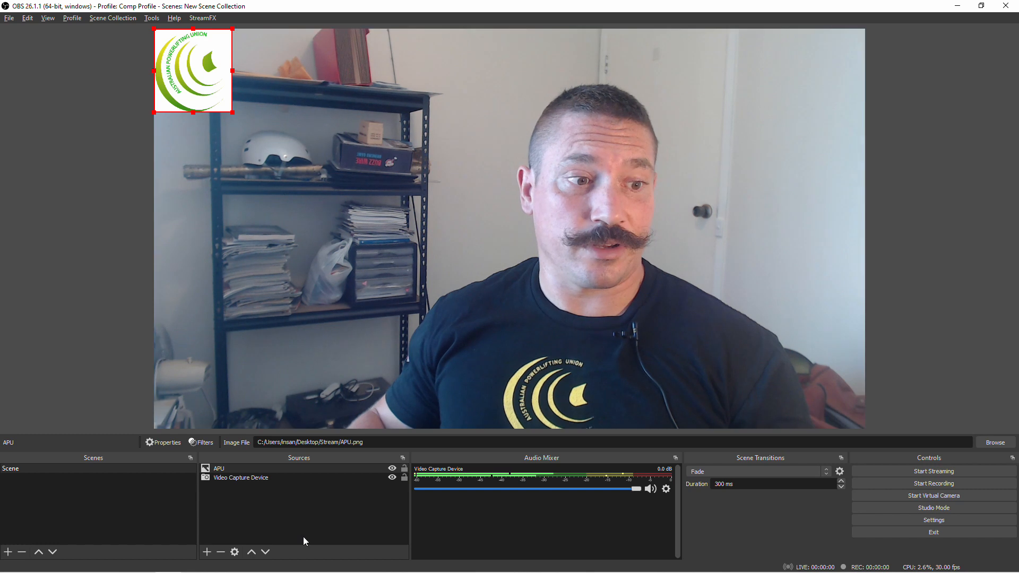
click(268, 523)
Step: Add a new Image source named APUNSW to the scene
click(206, 552)
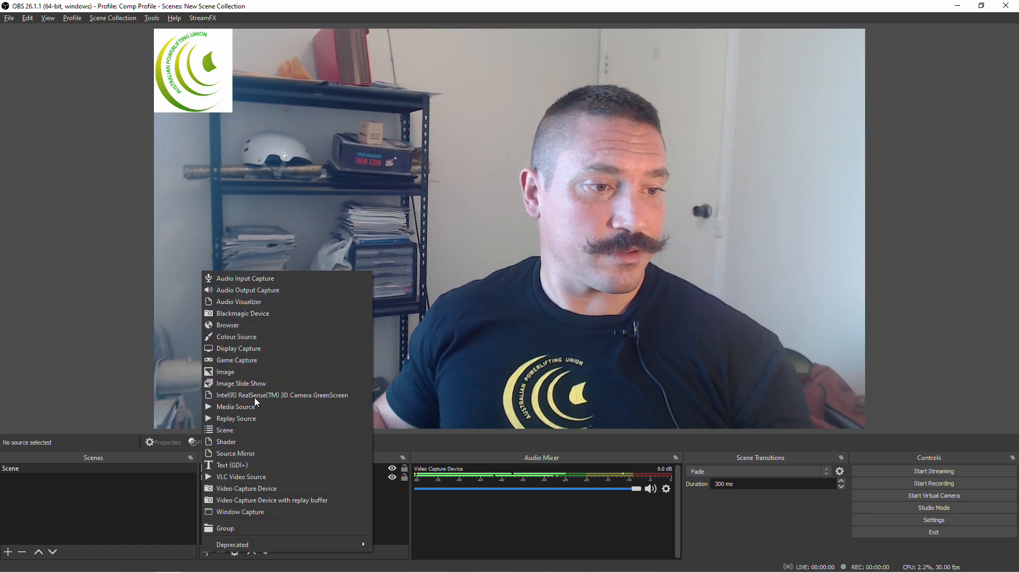
click(250, 373)
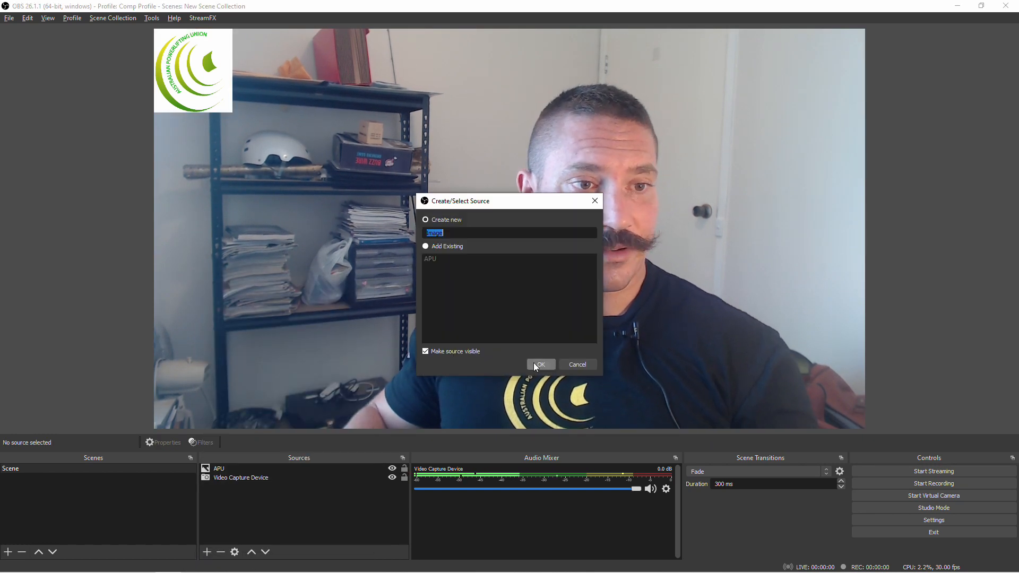
text(APUNSW)
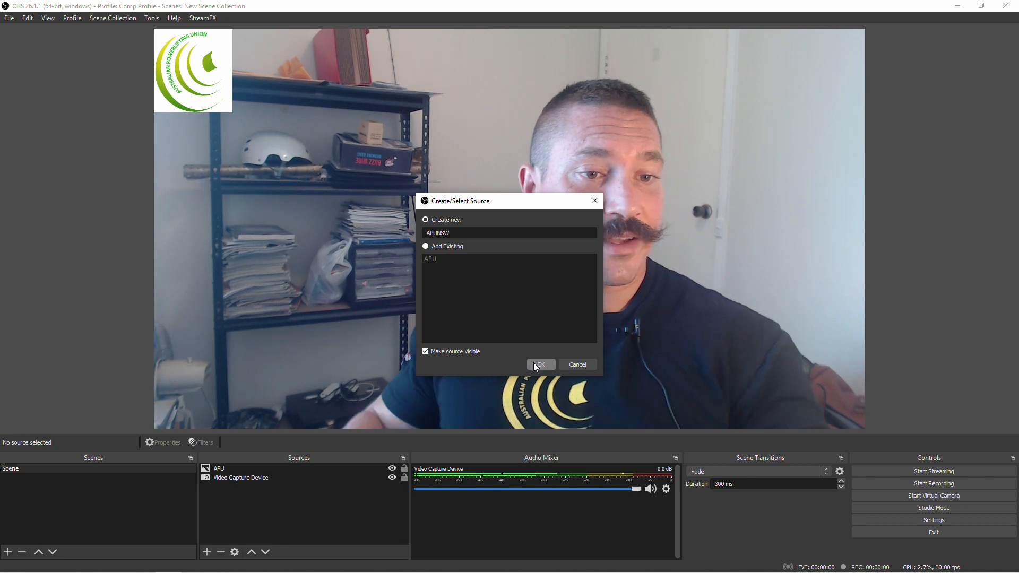
click(534, 364)
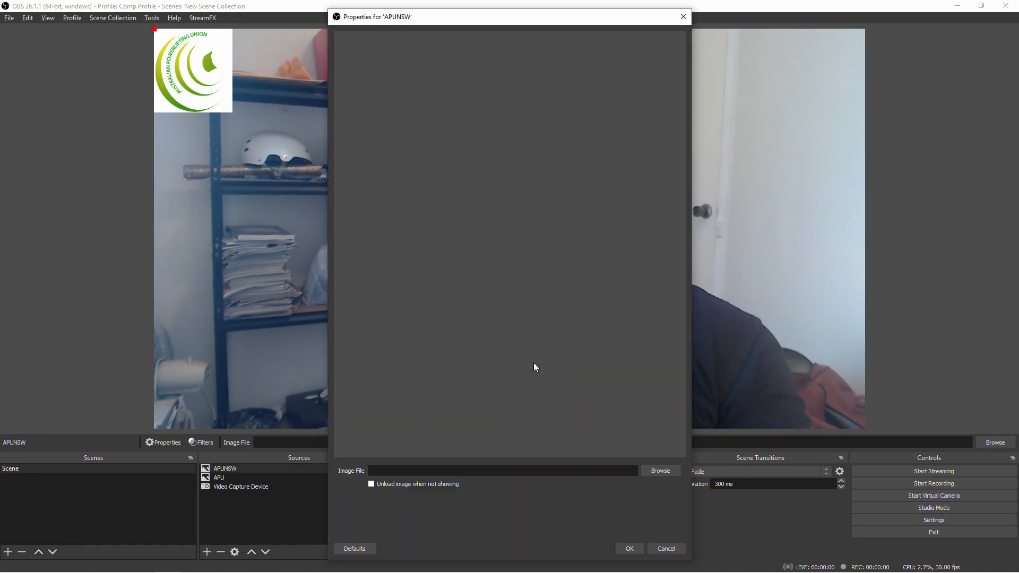
Step: Load APUNSW.png from the Stream folder as the APUNSW source's image and accept the properties
click(661, 470)
double_click(510, 114)
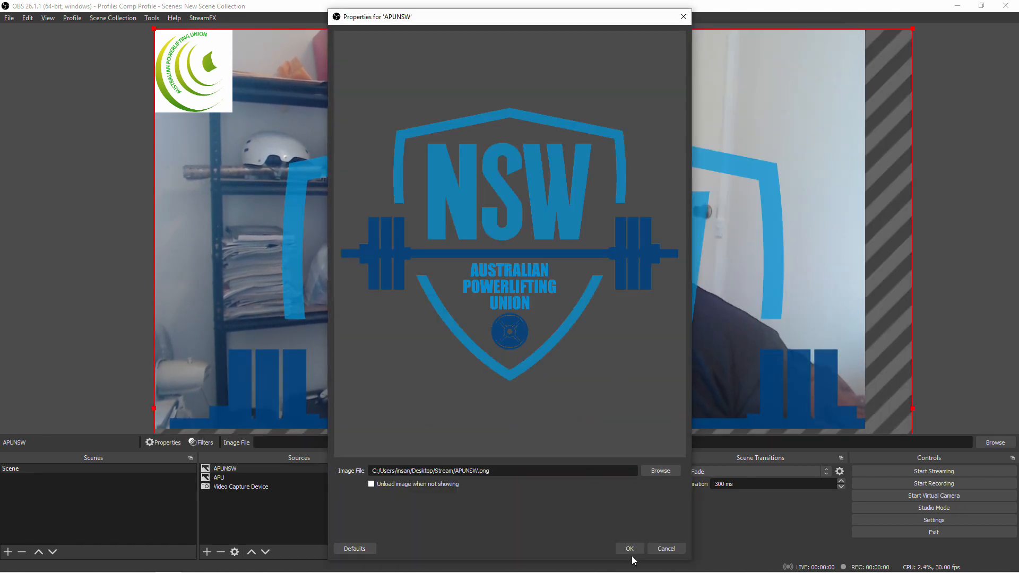
click(630, 552)
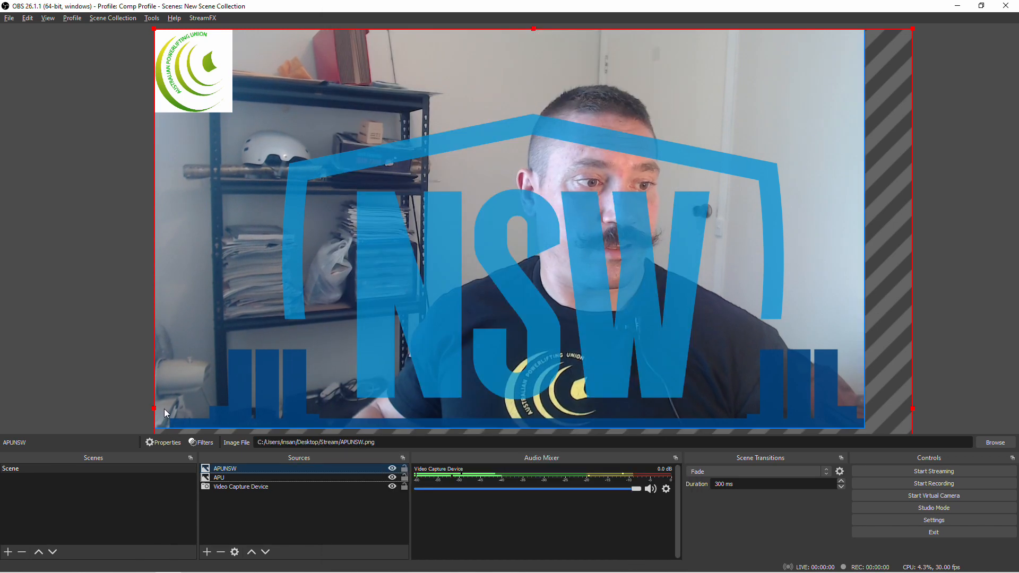
Step: Shrink the NSW logo to about the APU logo's width and place it in the canvas's upper-right corner
drag(154, 408, 789, 71)
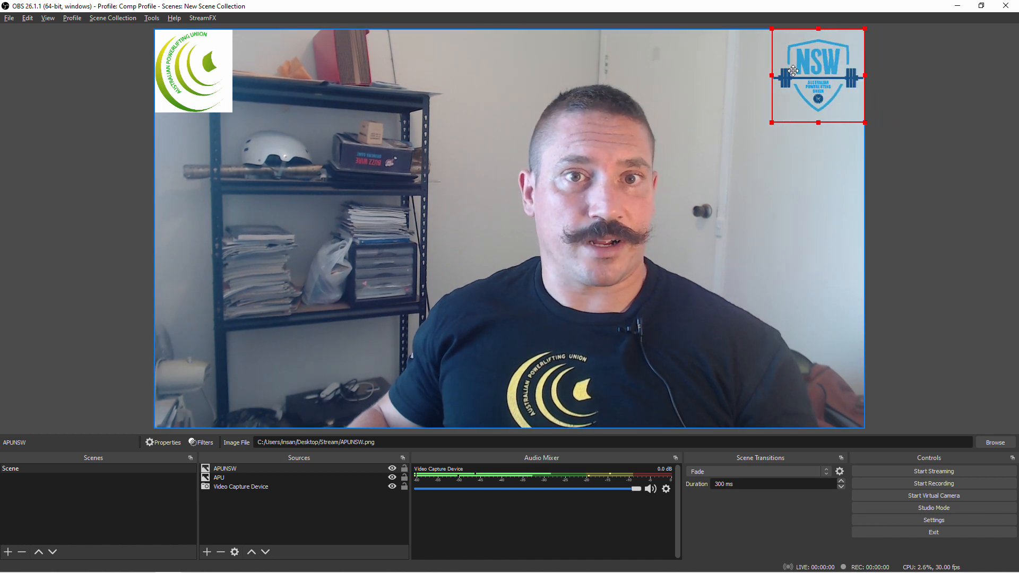
drag(771, 124, 788, 107)
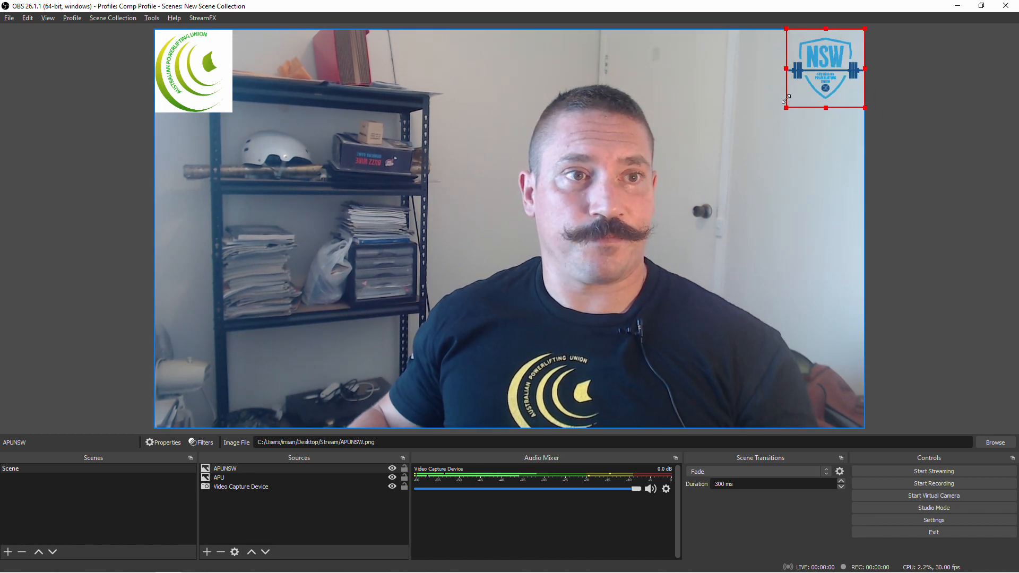
click(952, 147)
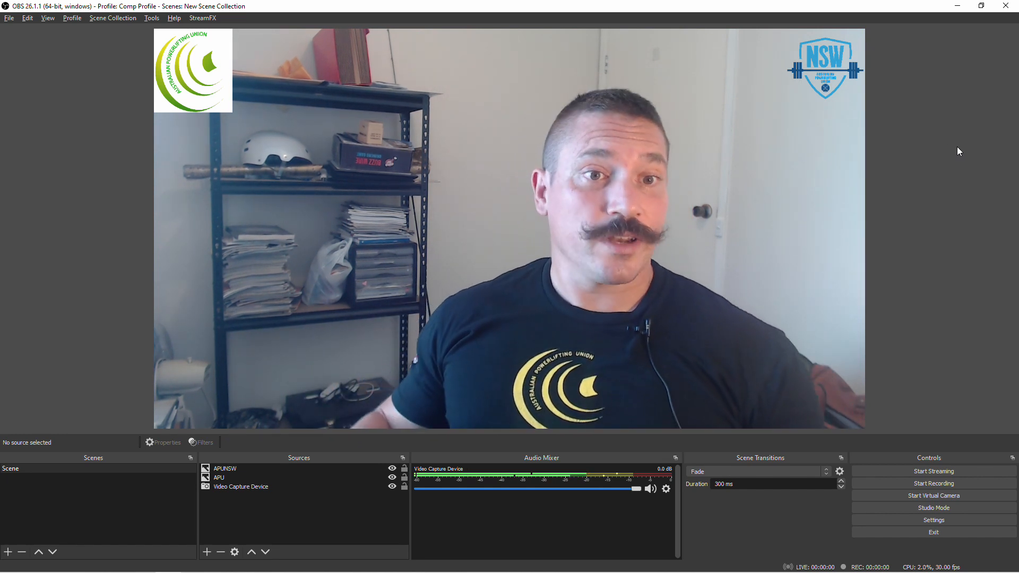
Step: Try both logos in the lower corners, then place the NSW logo upper left and the APU logo upper right of the canvas
drag(812, 81, 812, 403)
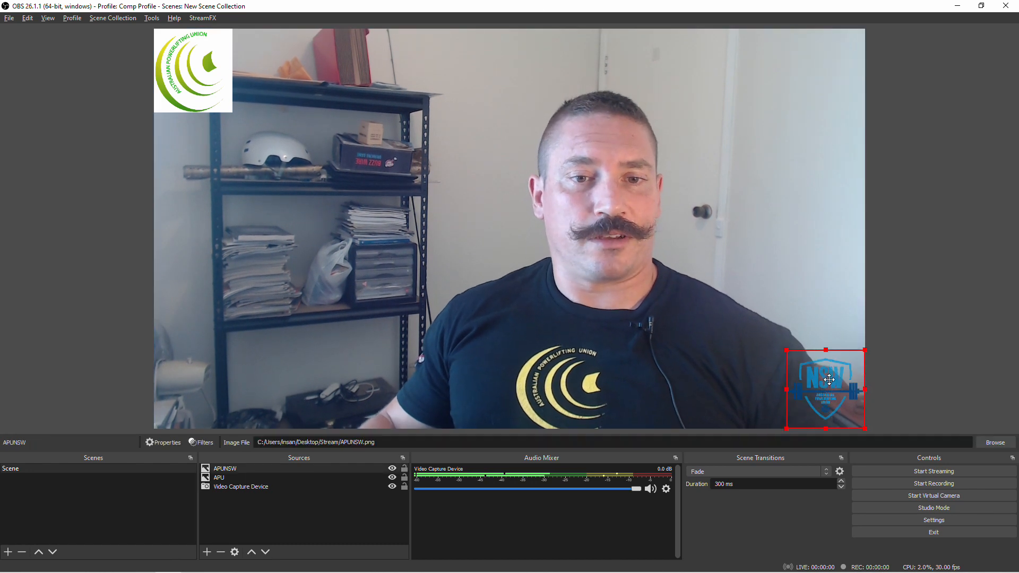
drag(206, 67, 206, 383)
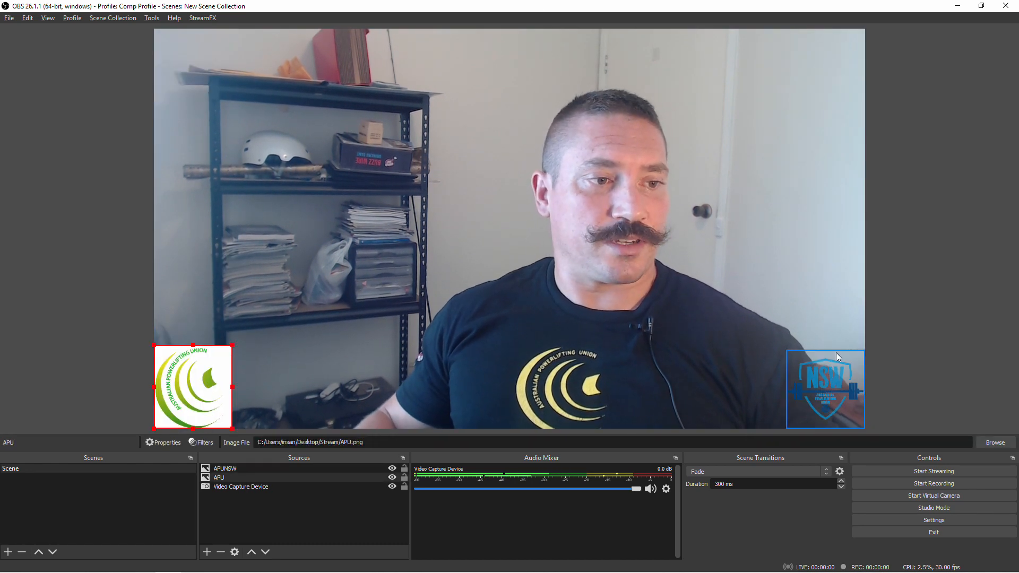
drag(793, 392, 193, 91)
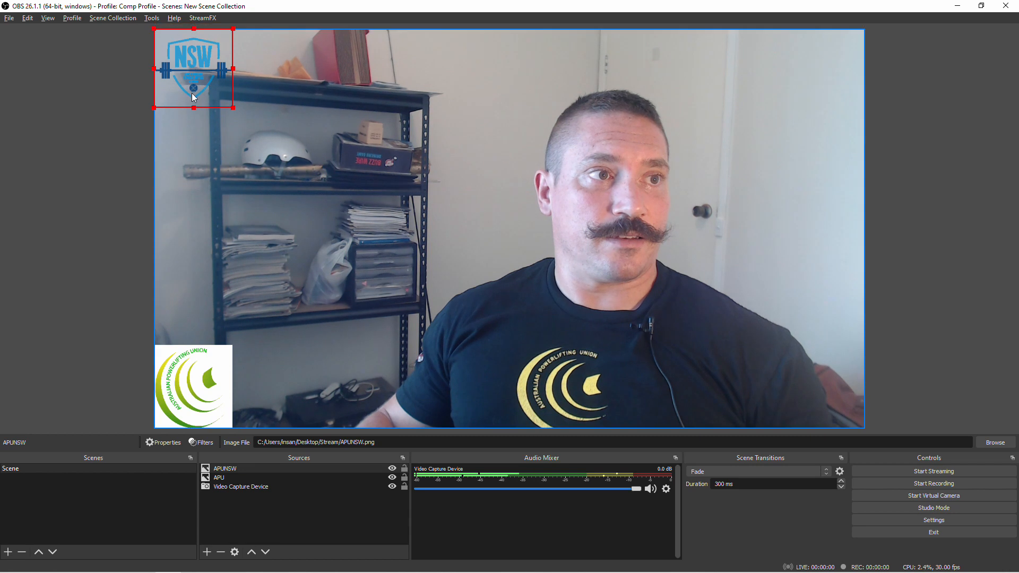
drag(212, 384, 839, 63)
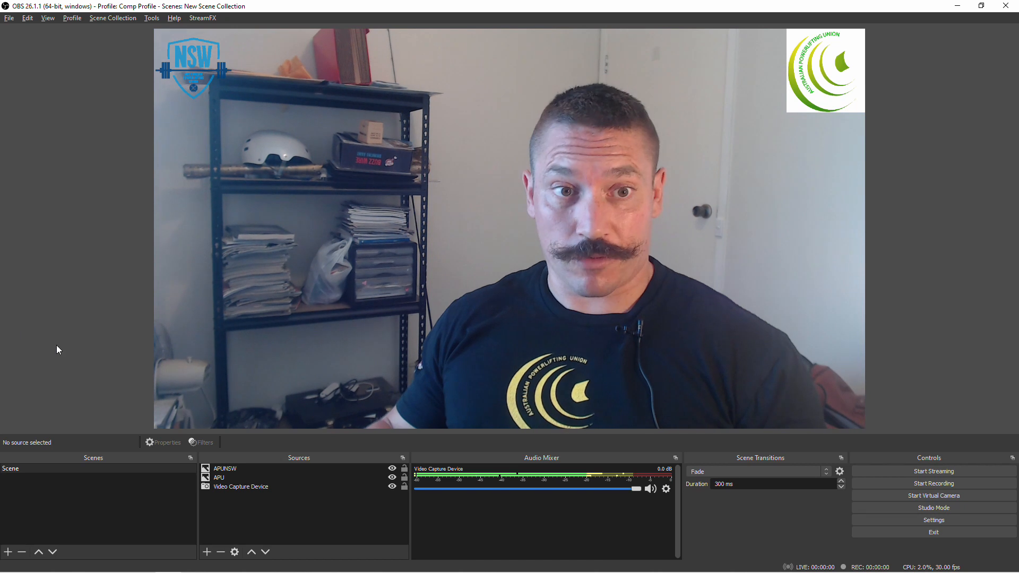
Step: Add a new Window Capture source to the scene under its default name
mouse_move(218, 551)
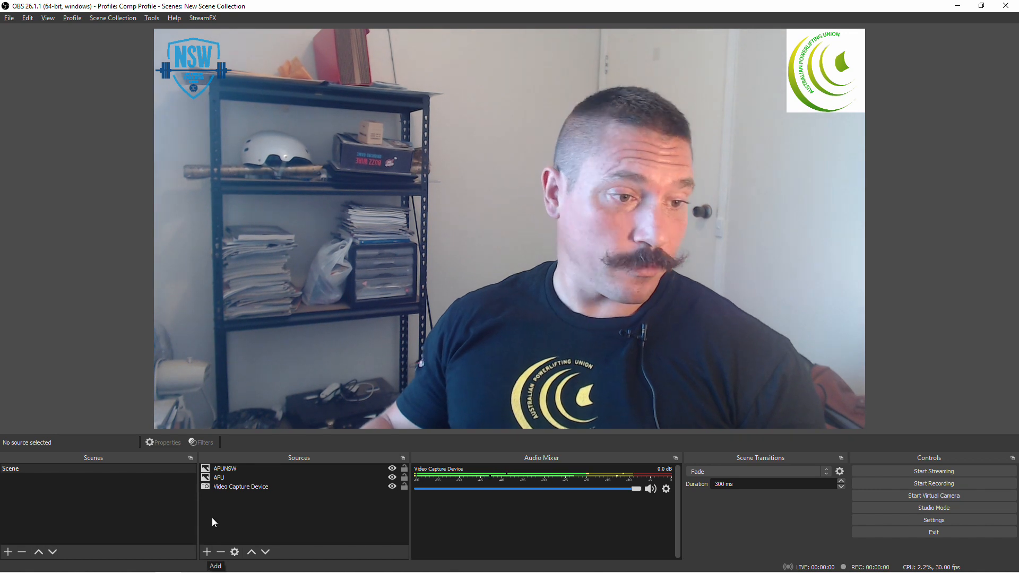
click(206, 551)
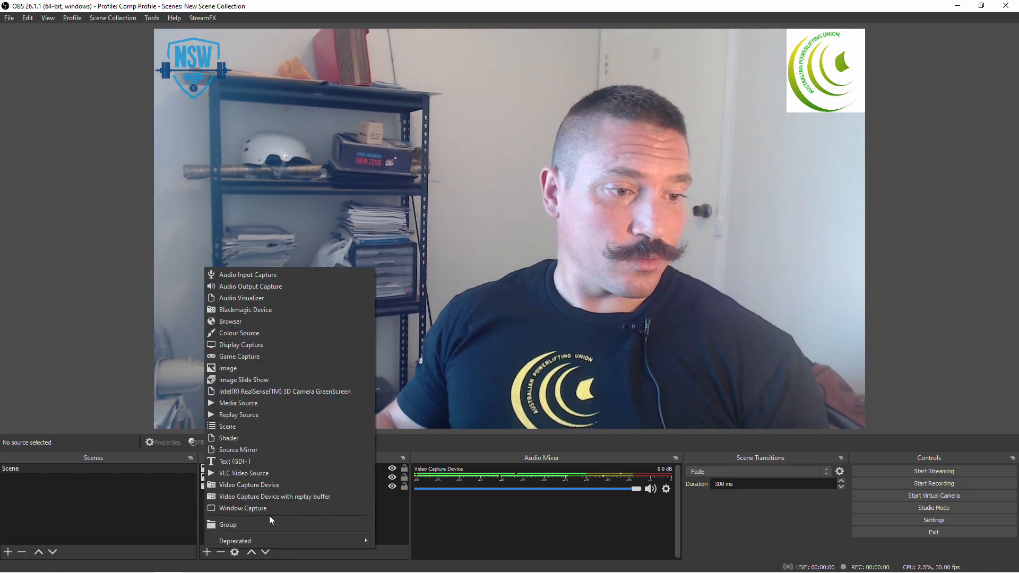
click(227, 509)
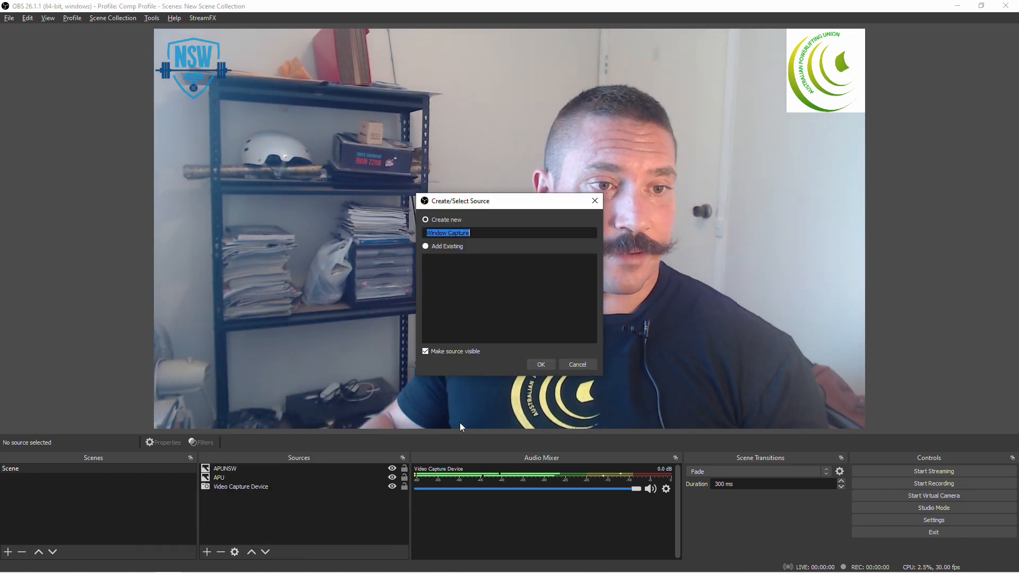
click(541, 365)
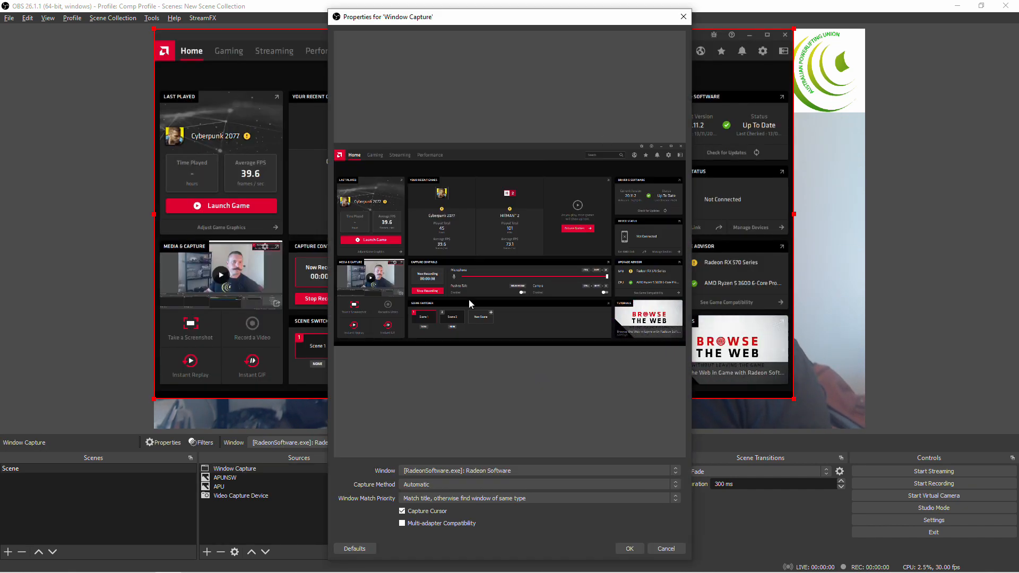
Step: Set the window capture to the Excel window of 2021 IPF NextLifter with Clock.xlsm and accept the properties
click(676, 472)
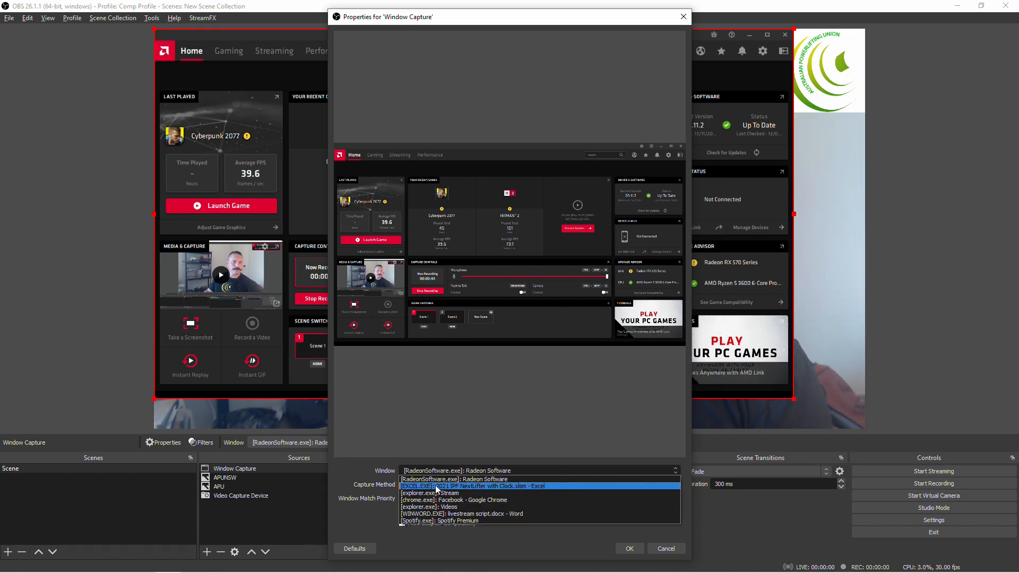
click(524, 486)
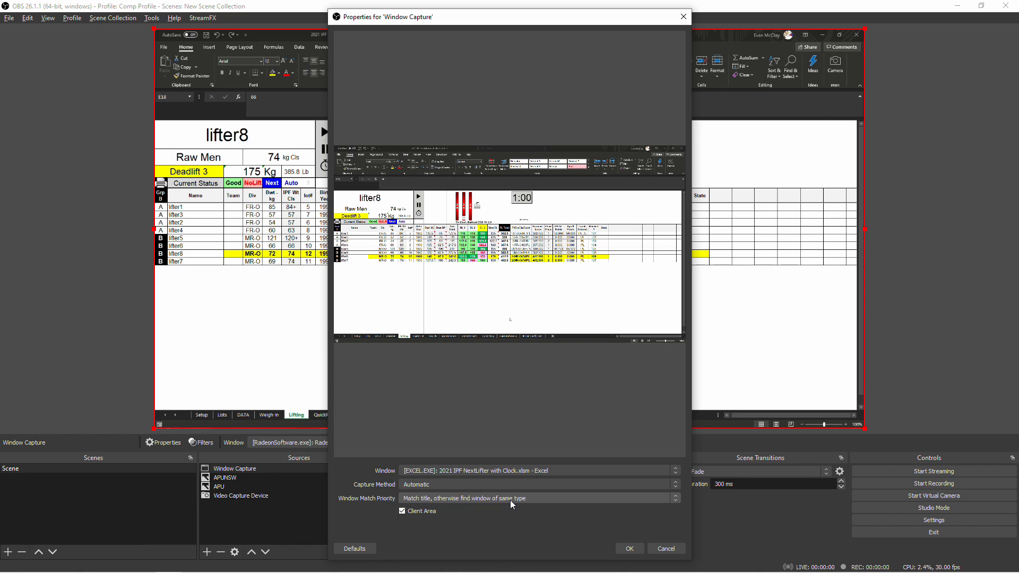
click(629, 549)
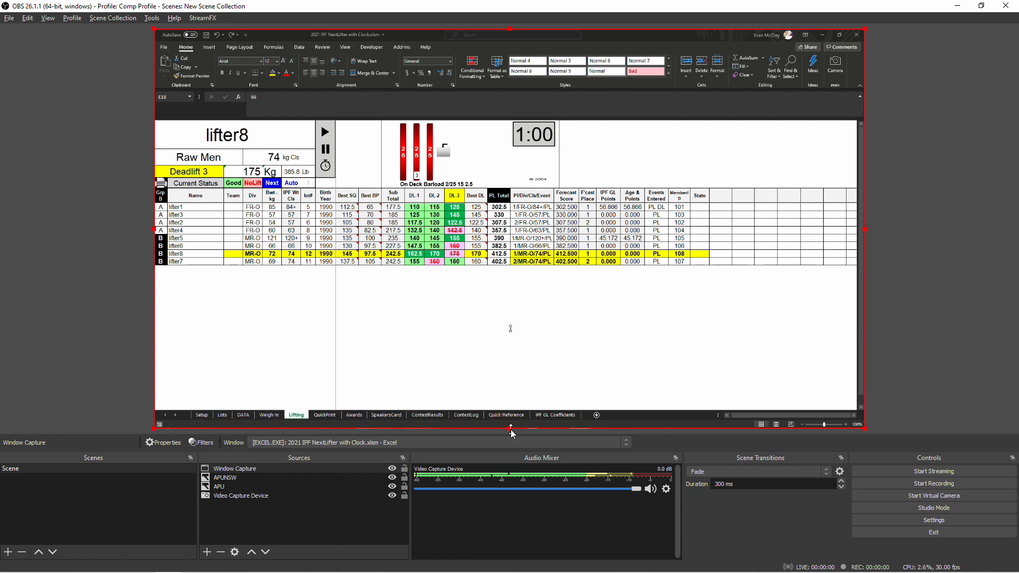
Step: Crop the Excel capture to the strip showing the current lifter, bar loading and clock, trimming its lower and right edges closely
drag(509, 430, 551, 192)
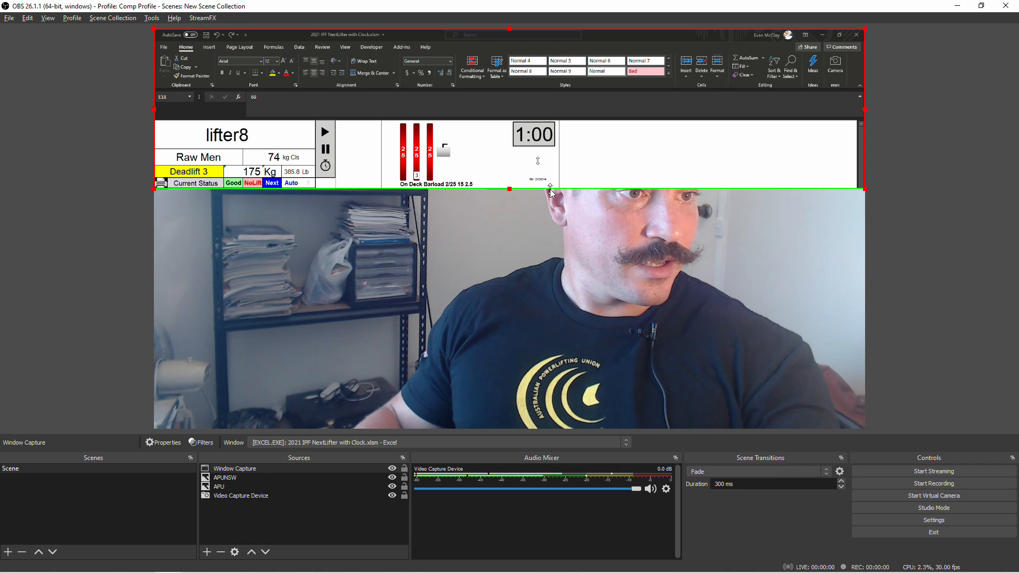
alt+drag(865, 29, 561, 124)
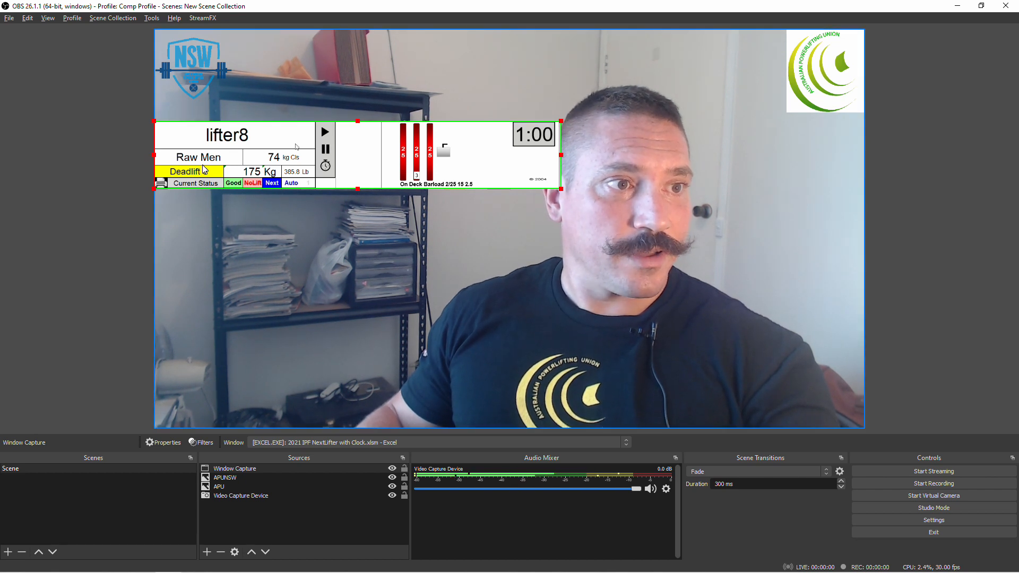
click(97, 234)
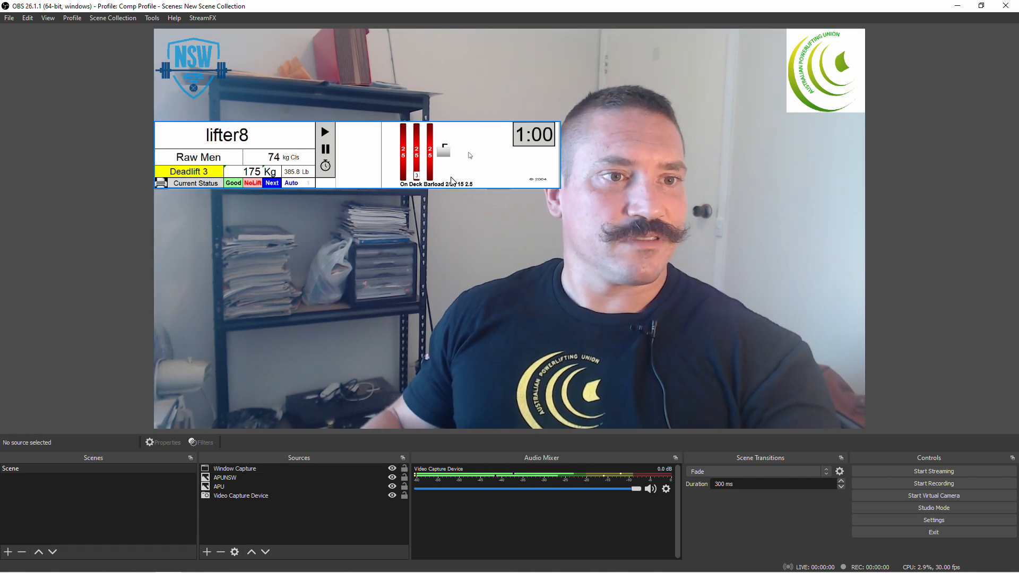
click(517, 181)
drag(560, 189, 558, 187)
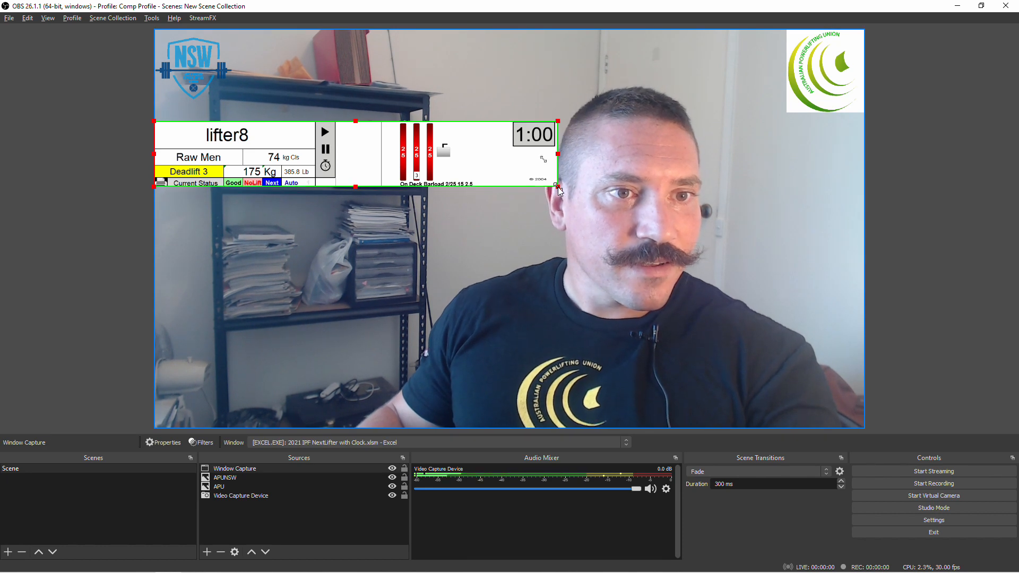
click(412, 246)
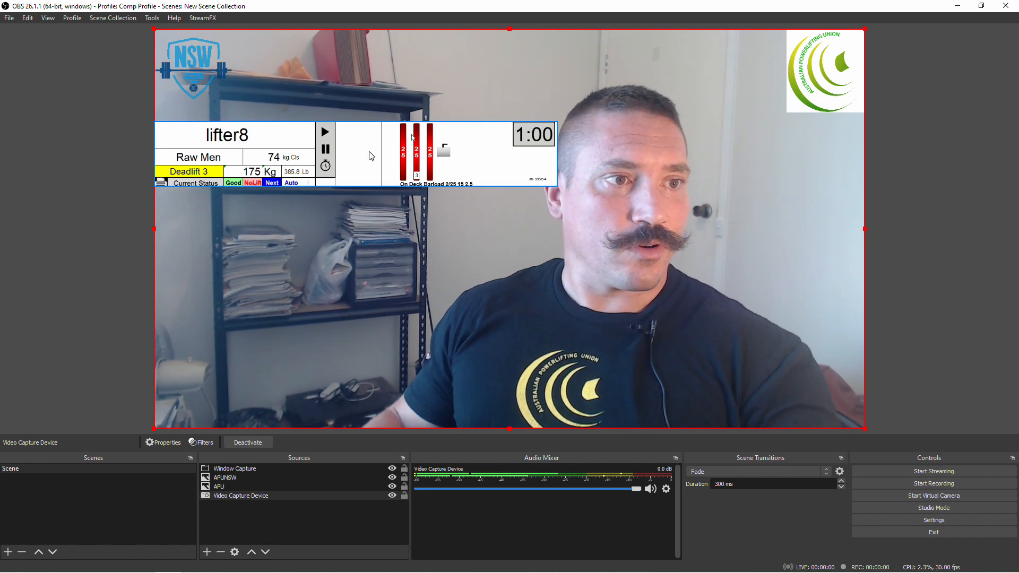
Step: Move the cropped lifter strip to the lower-left corner of the canvas and deselect it
click(370, 174)
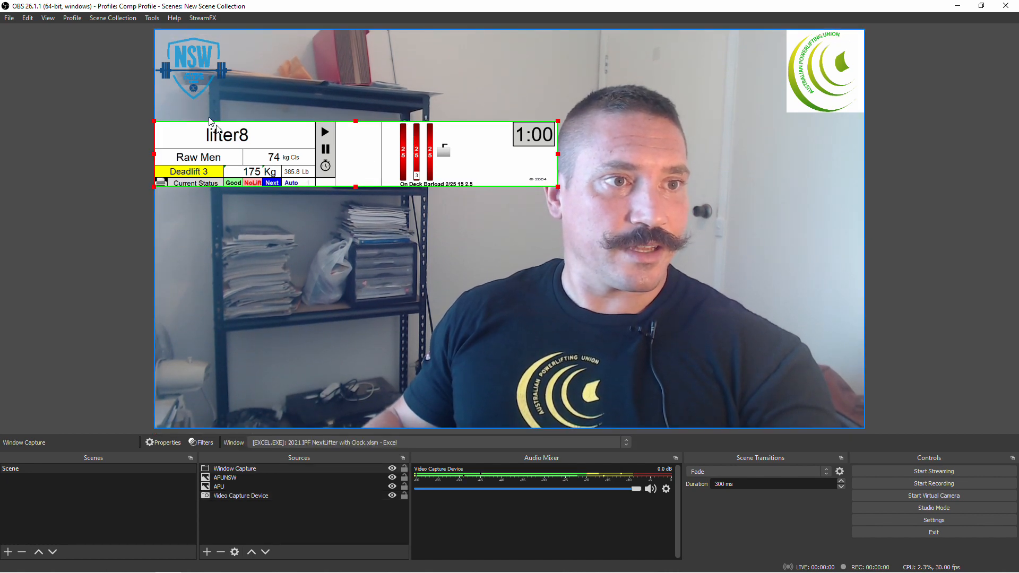
drag(370, 175, 369, 391)
click(90, 284)
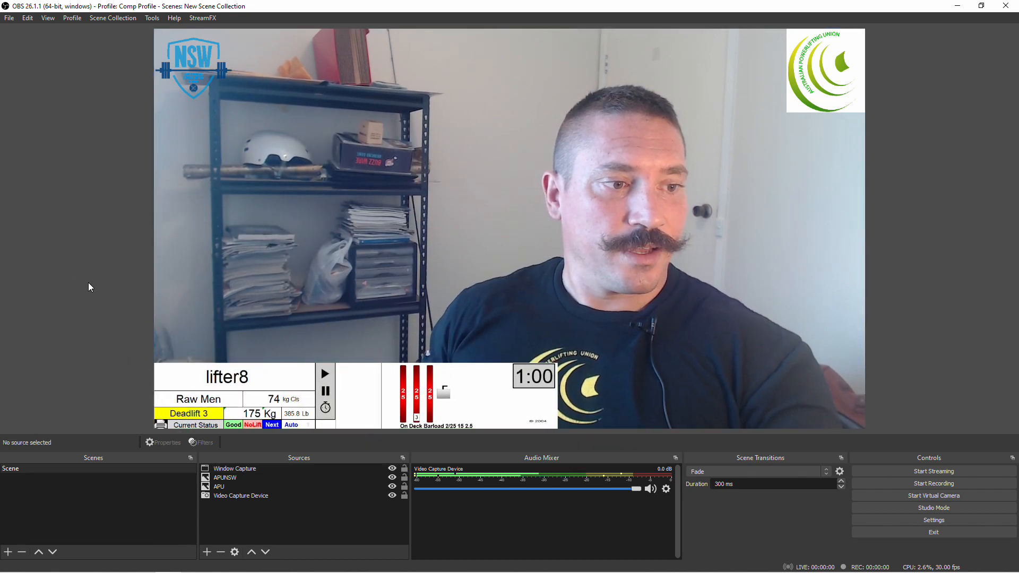
Step: Switch to the NextLifter workbook in Excel and mark lifter8's third deadlift as Good, then as NoLift
mouse_move(375, 564)
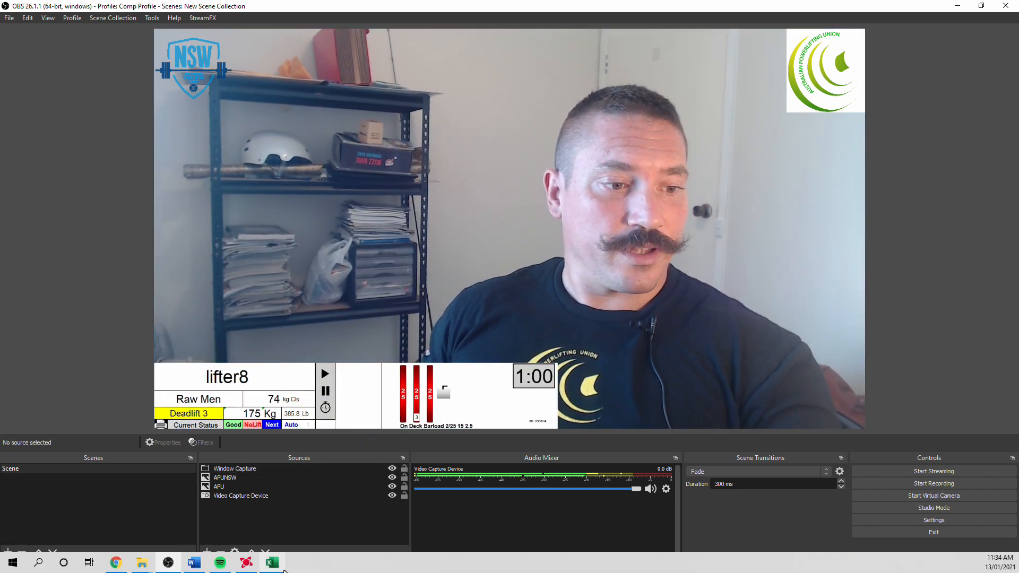
click(272, 563)
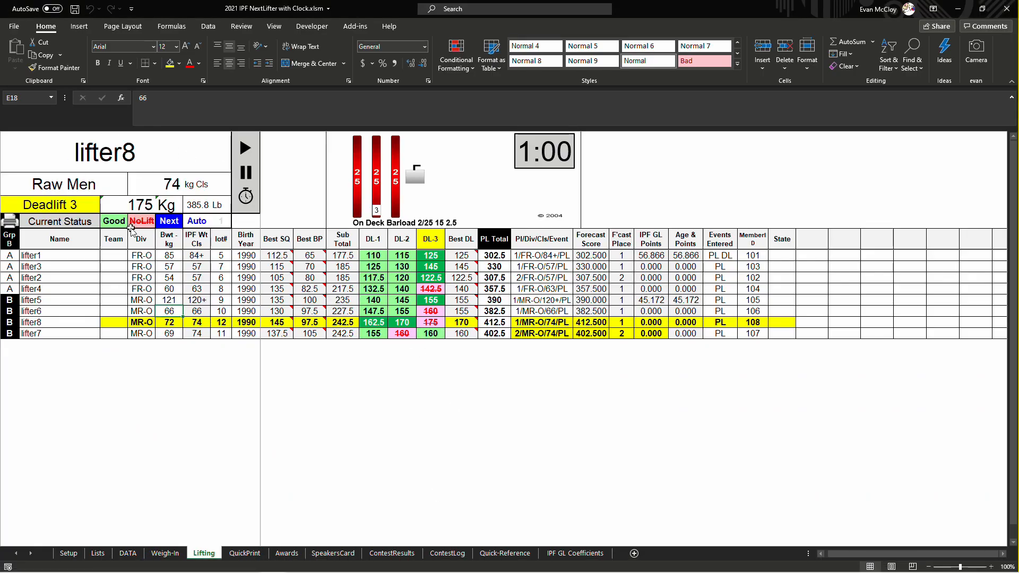
click(118, 221)
click(151, 221)
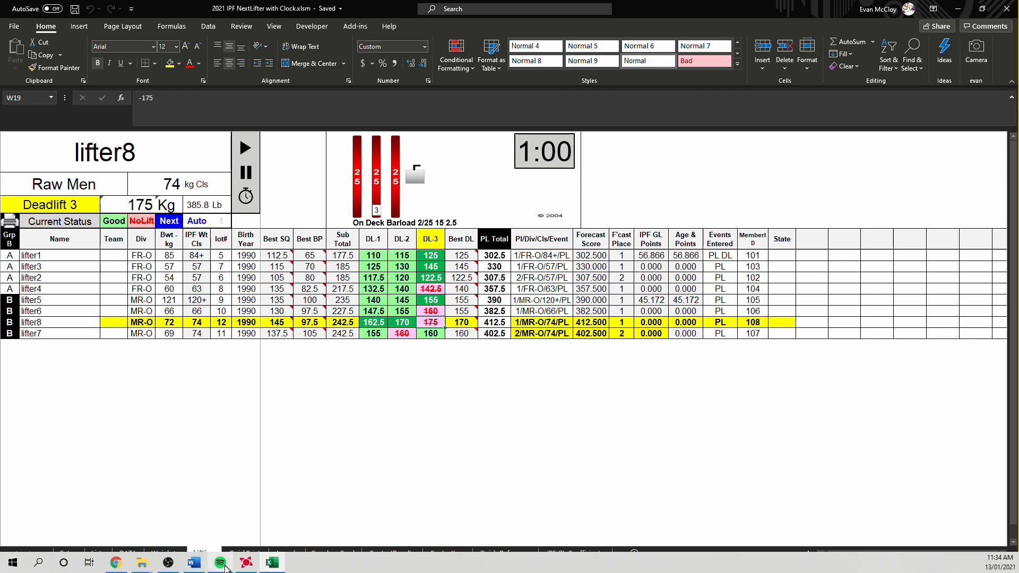
Step: Check the lifter strip in the OBS scene and return to the NextLifter workbook in Excel
click(168, 562)
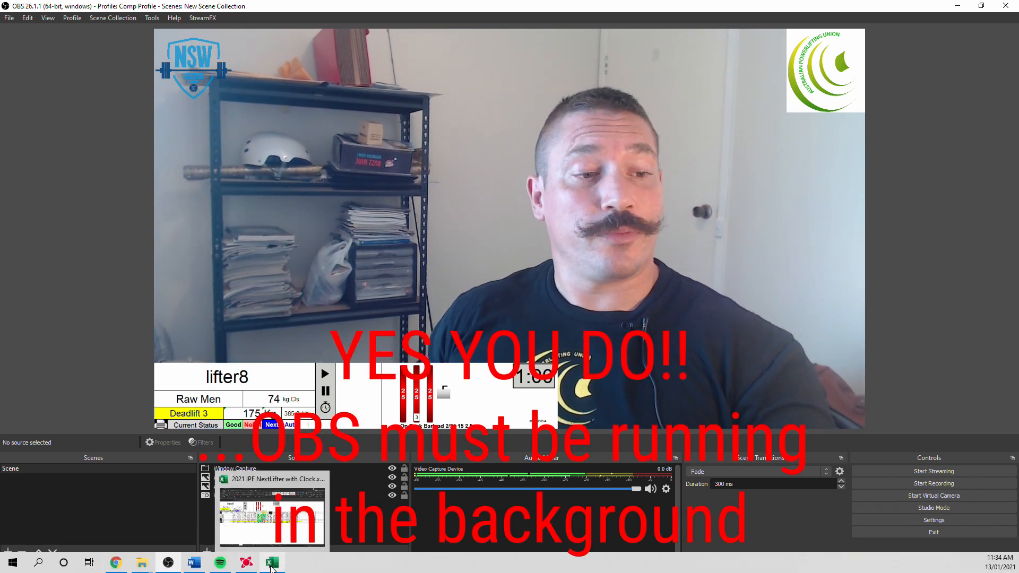
click(271, 566)
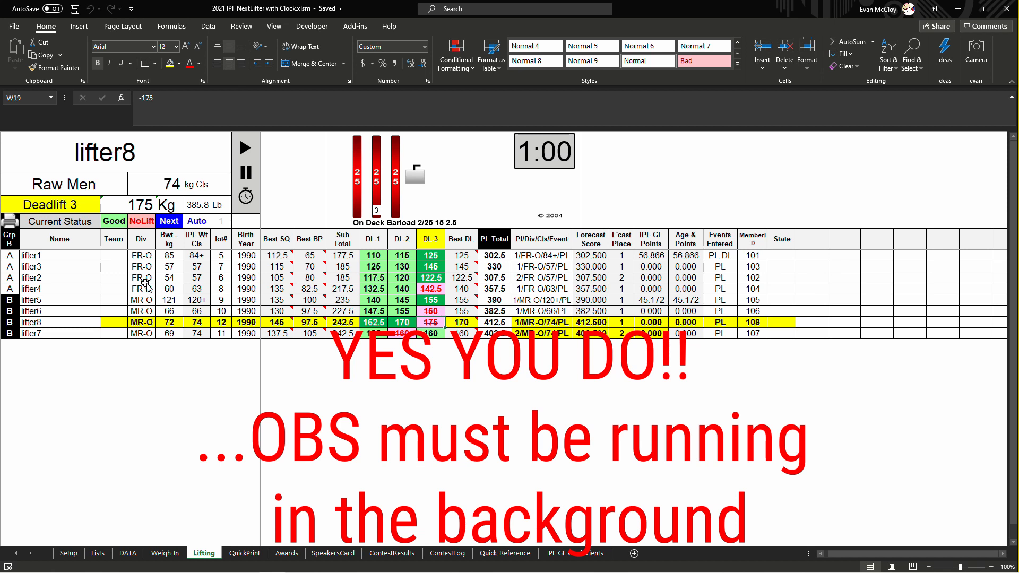